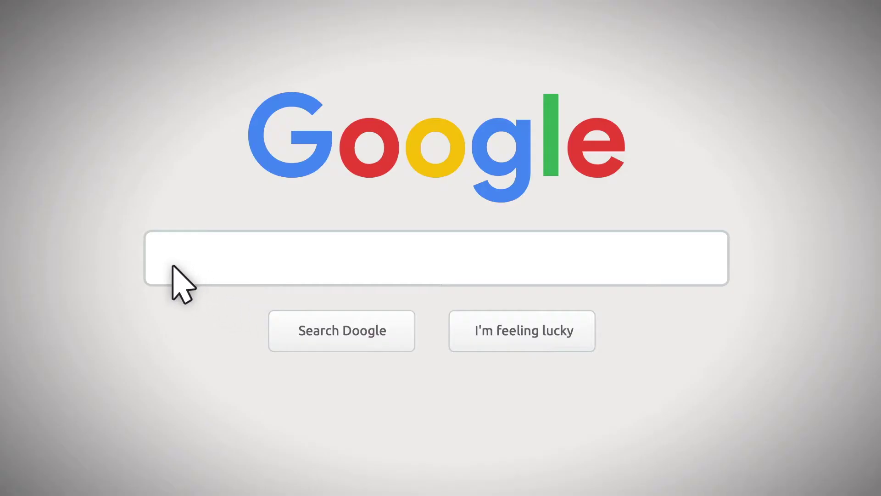
Focus the search field in the Keynote theme gallery to enter a query.
click(173, 265)
text(Primary School Tea)
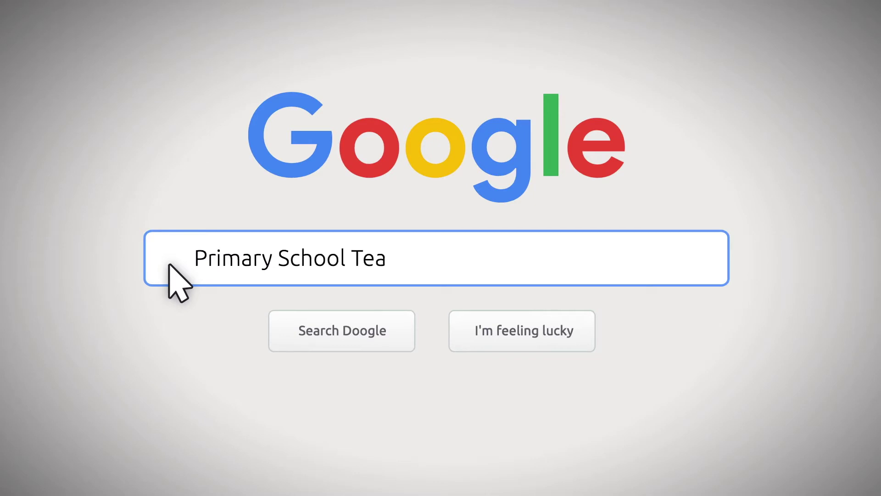
text(ching Tips)
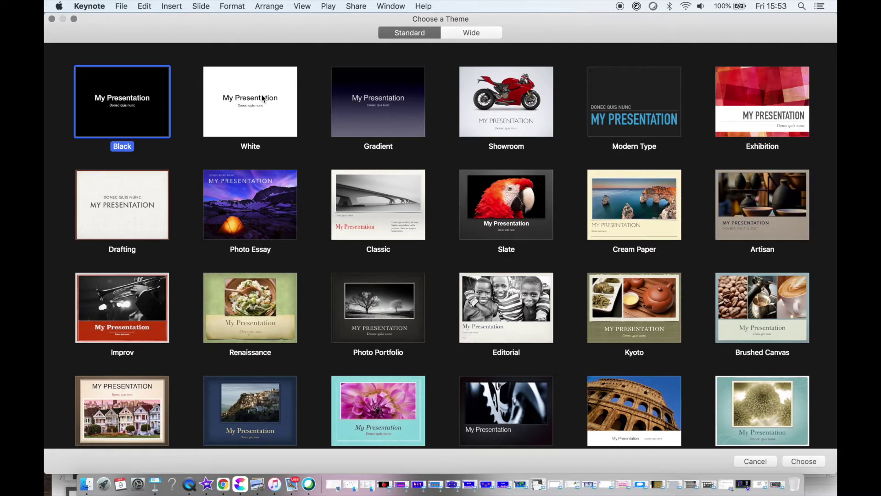
Create a new presentation with the White theme in a full-screen window.
click(236, 75)
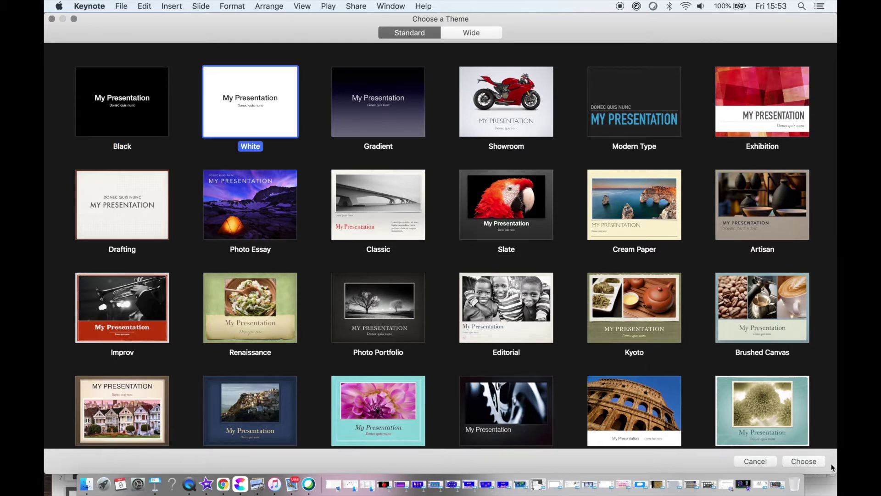
click(820, 462)
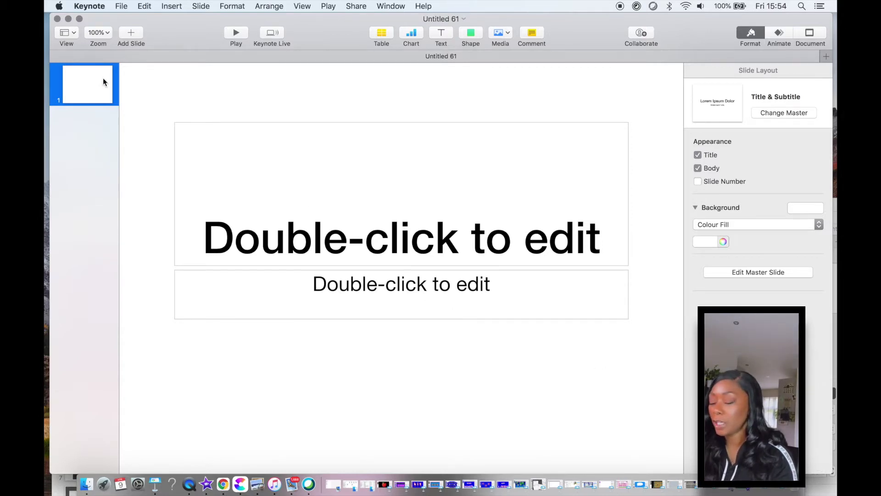
click(79, 18)
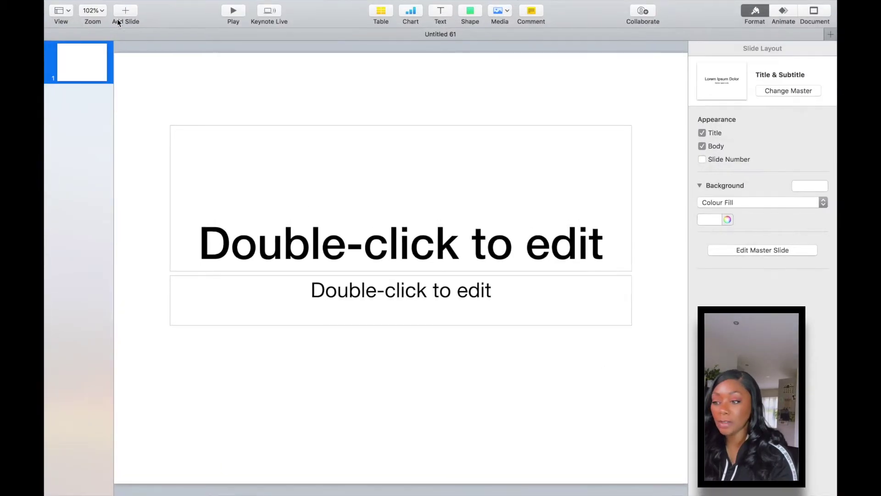
Delete the title and subtitle placeholders and zoom the slide view to 75%.
click(506, 206)
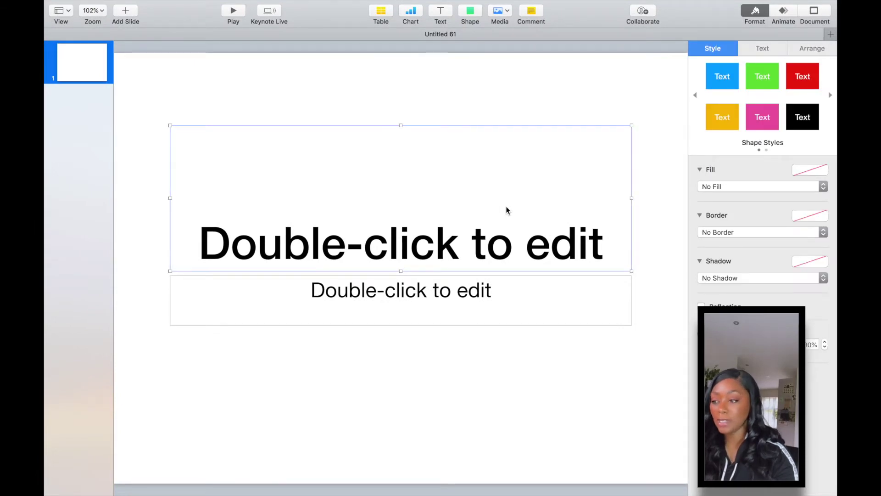
key(BackSpace)
click(463, 316)
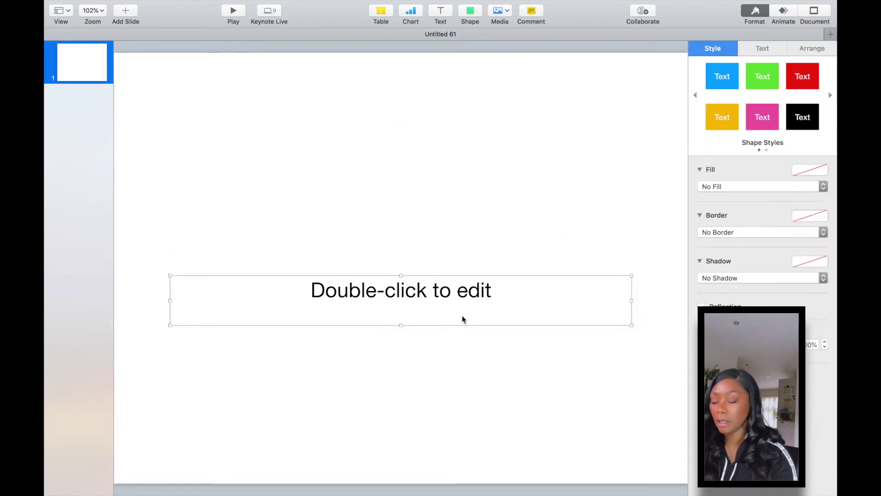
key(BackSpace)
click(95, 11)
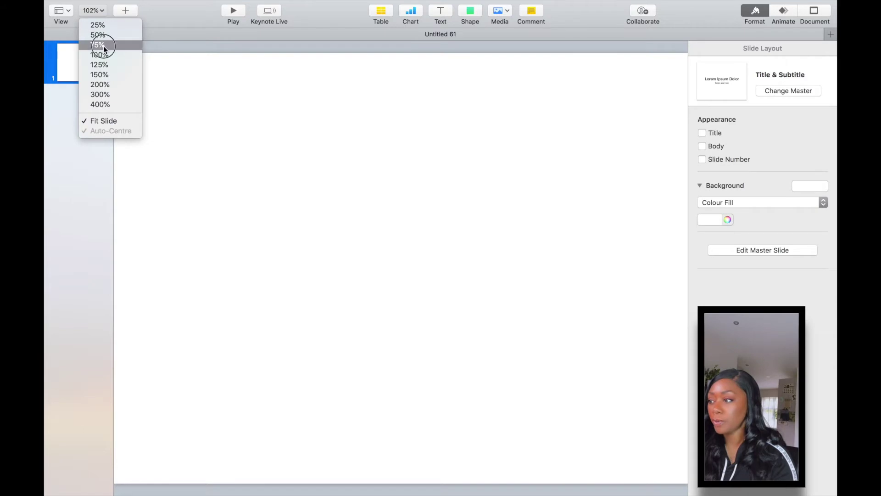
click(104, 46)
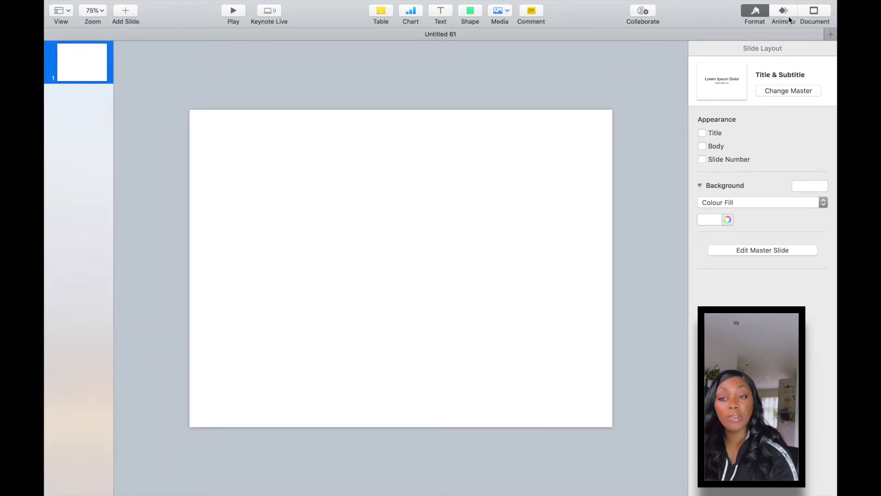
Set a custom 1280 × 720 slide size in the Document inspector, then reset zoom to 75%.
click(814, 14)
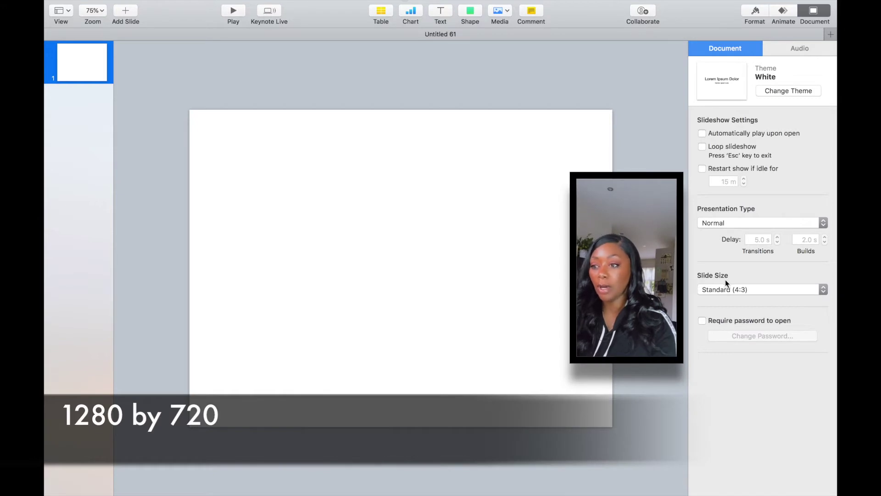
click(724, 290)
click(725, 314)
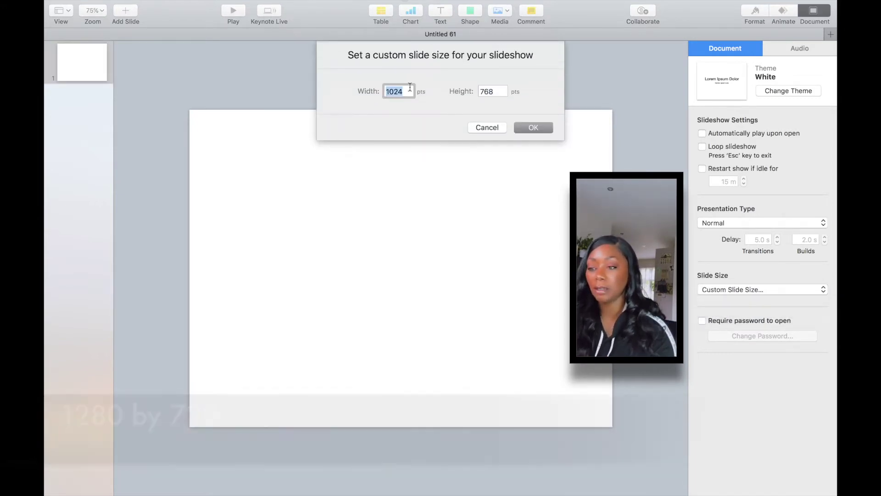
double_click(393, 91)
text(1)
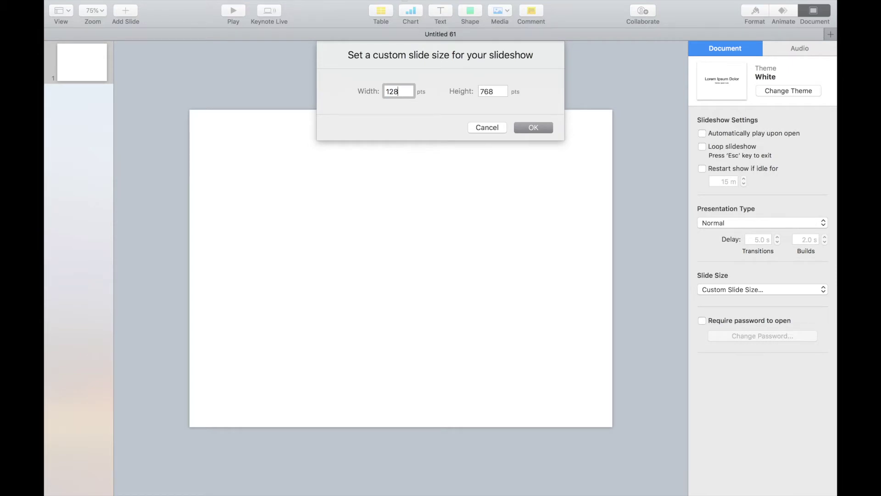
key(Tab)
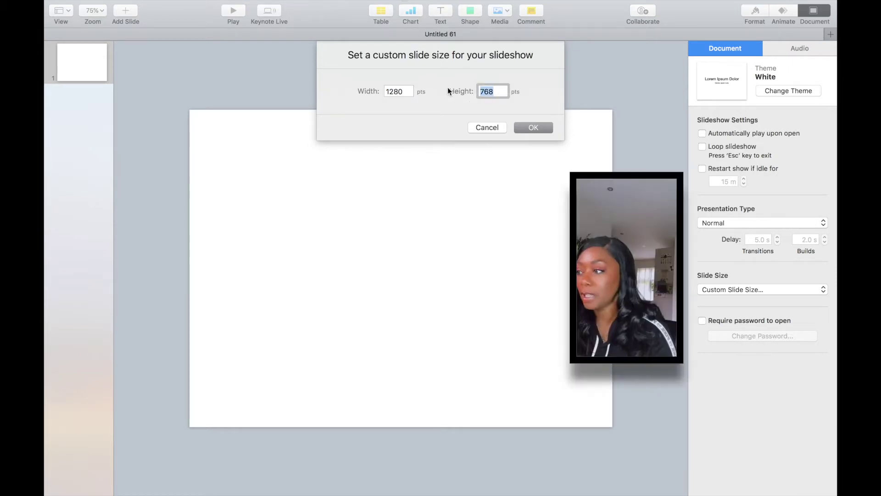
text(720)
click(529, 127)
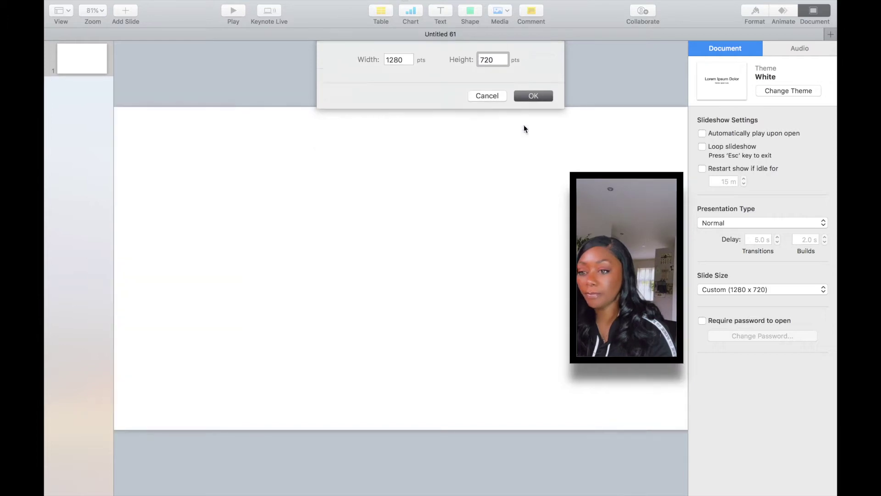
click(90, 12)
click(93, 45)
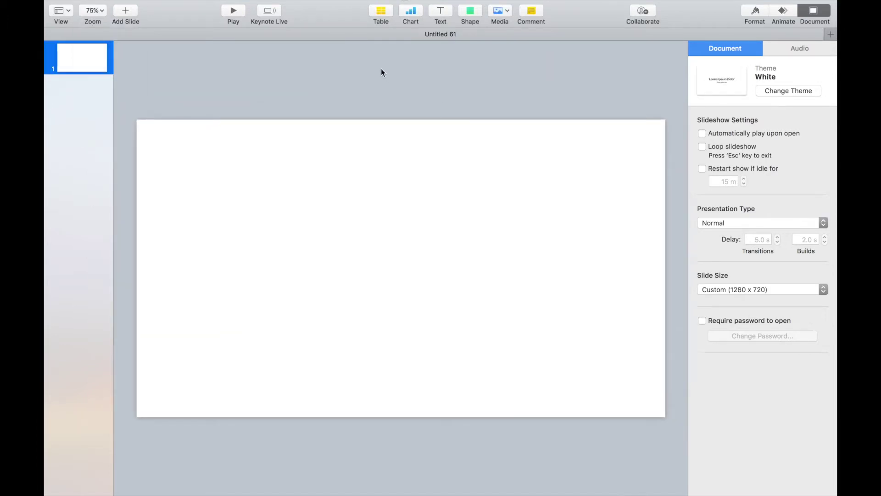
mouse_move(441, 2)
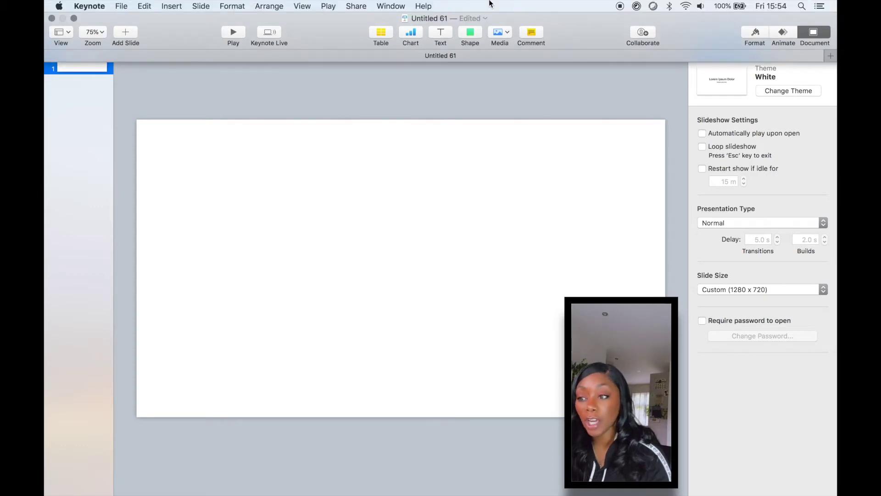
Insert a square and position it over the slide's top-left area.
click(471, 32)
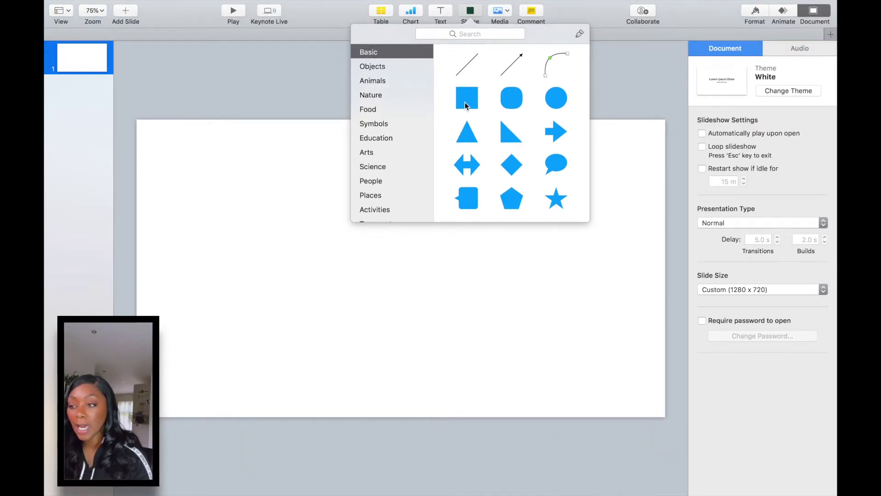
click(464, 99)
mouse_move(411, 278)
mouse_down()
mouse_move(174, 144)
mouse_move(638, 369)
mouse_move(653, 403)
mouse_up()
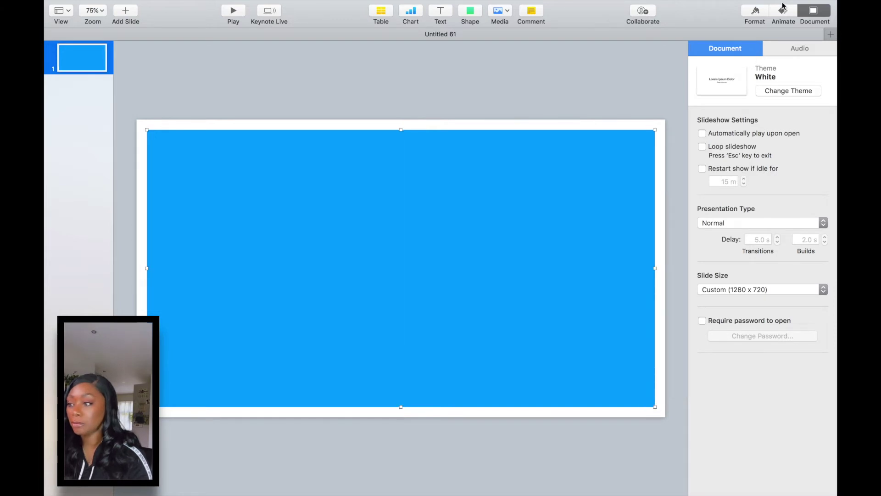
Add a speech-bubble shape, enlarge it and move it into place.
click(474, 12)
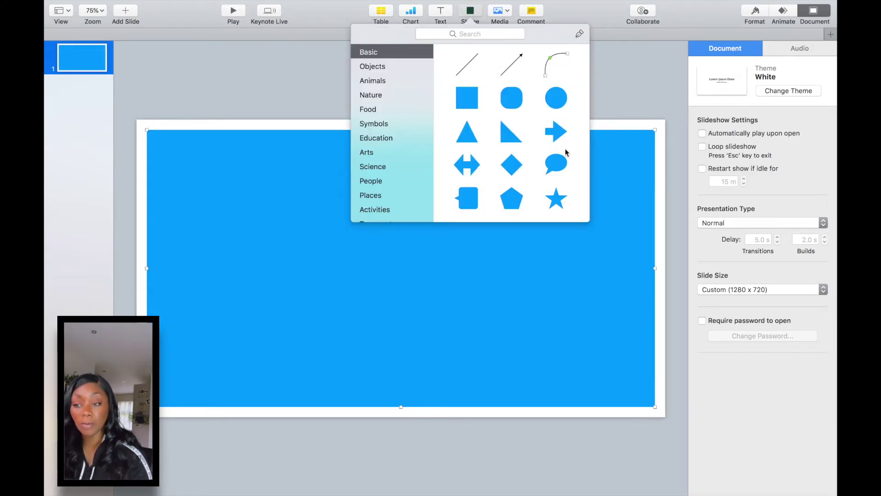
click(562, 168)
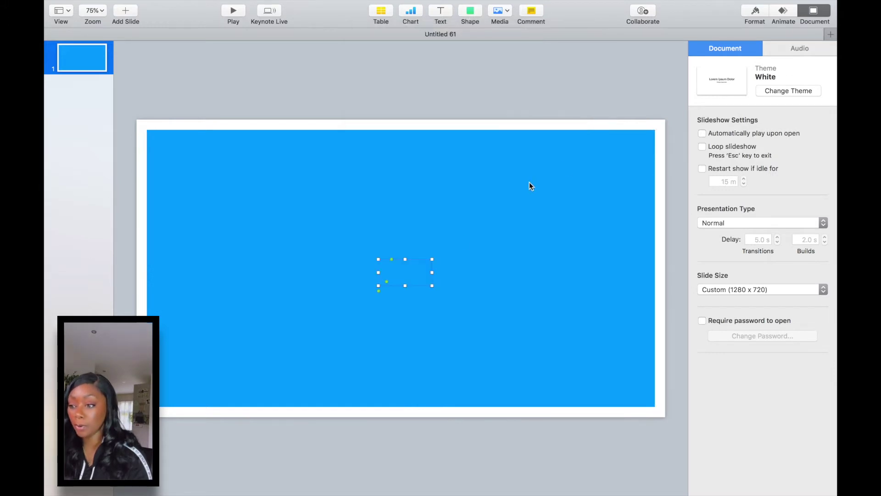
drag(432, 257, 594, 158)
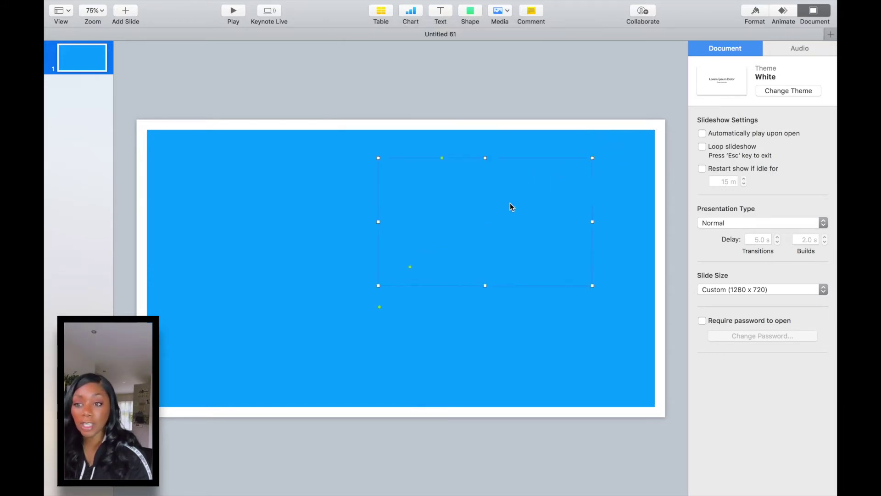
drag(511, 207, 413, 219)
Fill the speech bubble with magenta, after briefly trying lavender and bubblegum pink.
click(755, 13)
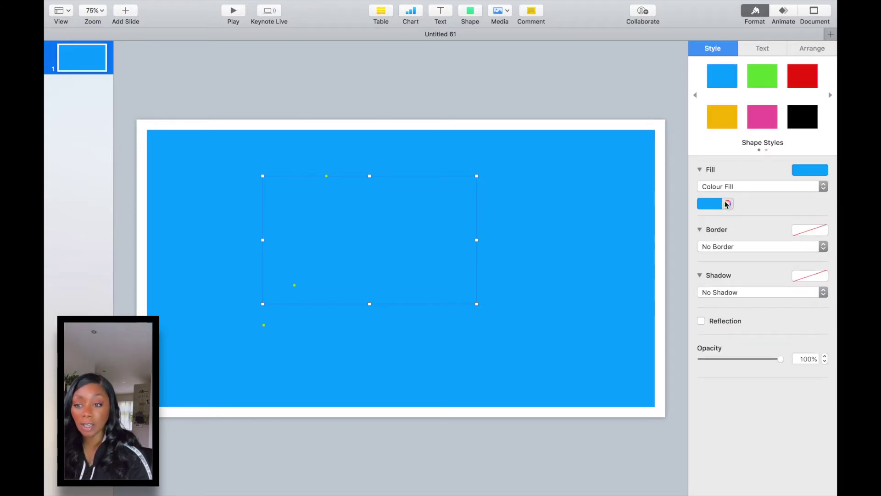
click(708, 205)
click(731, 206)
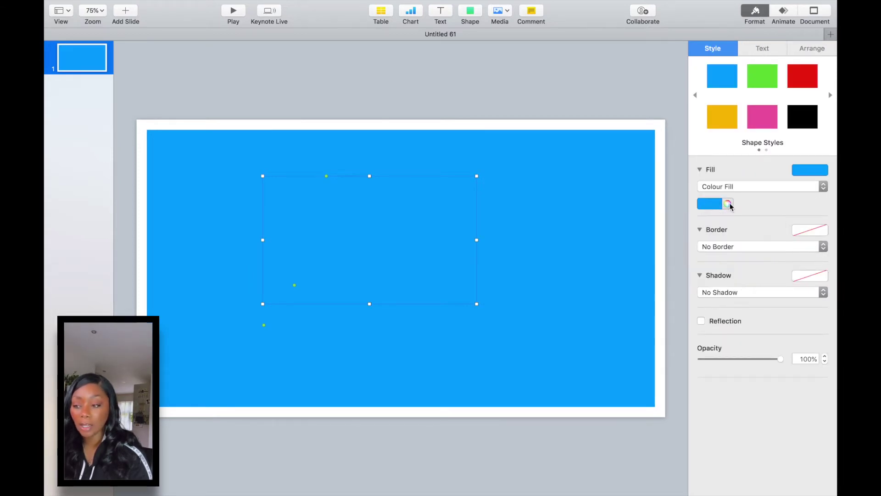
click(806, 199)
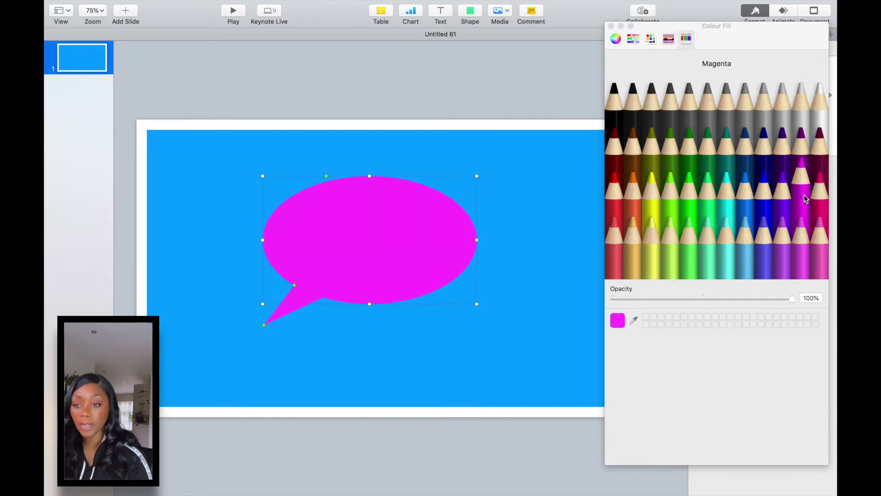
click(783, 252)
click(793, 252)
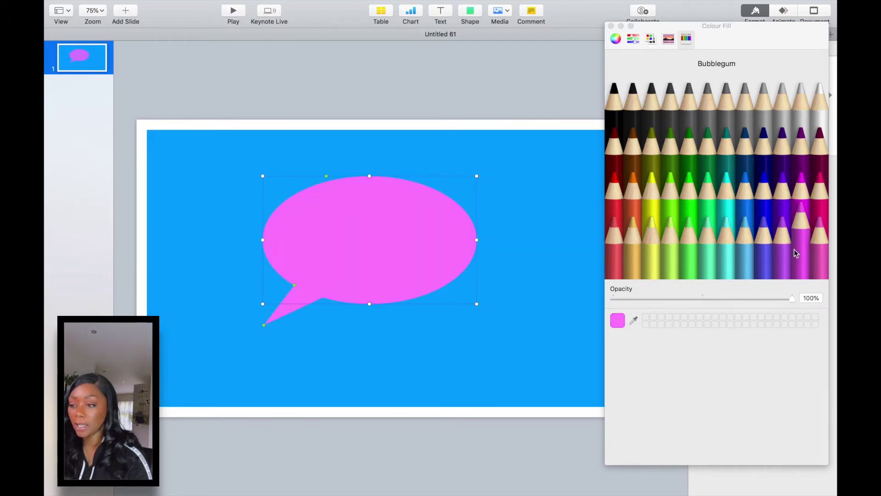
click(799, 181)
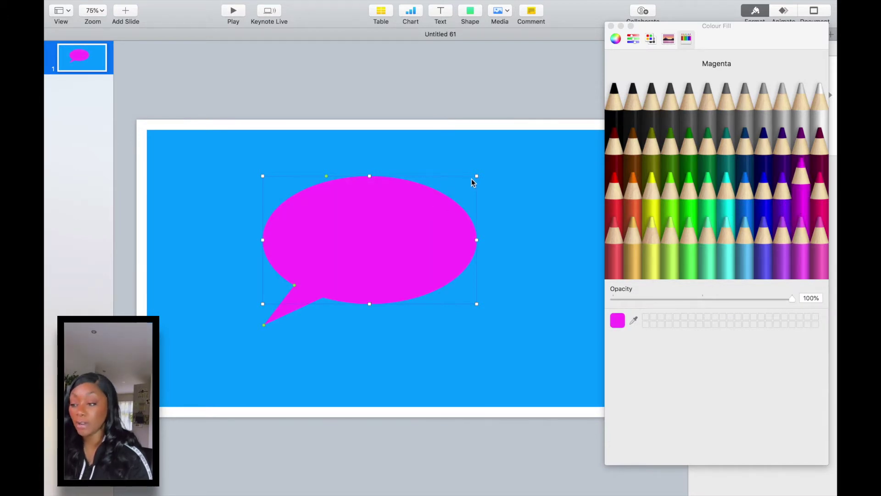
Enlarge the bubble, lower it just below centre, and close the colour picker.
drag(475, 176, 582, 130)
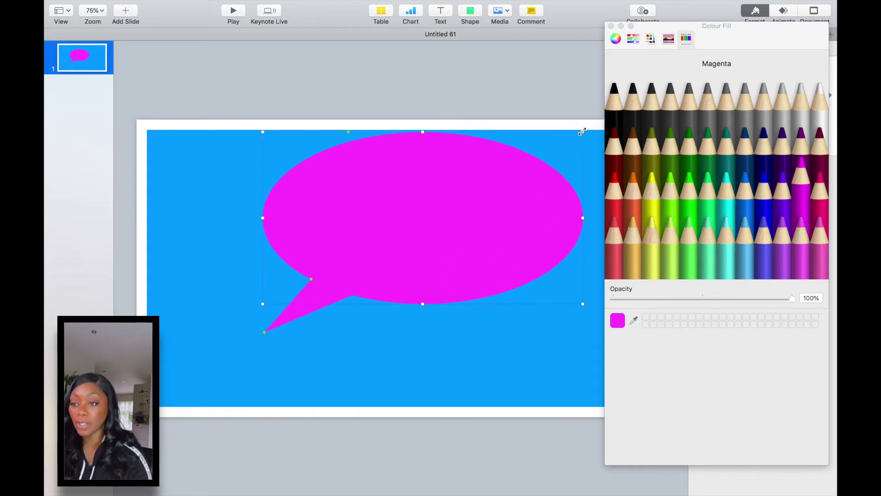
mouse_move(495, 219)
mouse_down()
mouse_move(496, 247)
mouse_move(498, 238)
mouse_up()
click(502, 77)
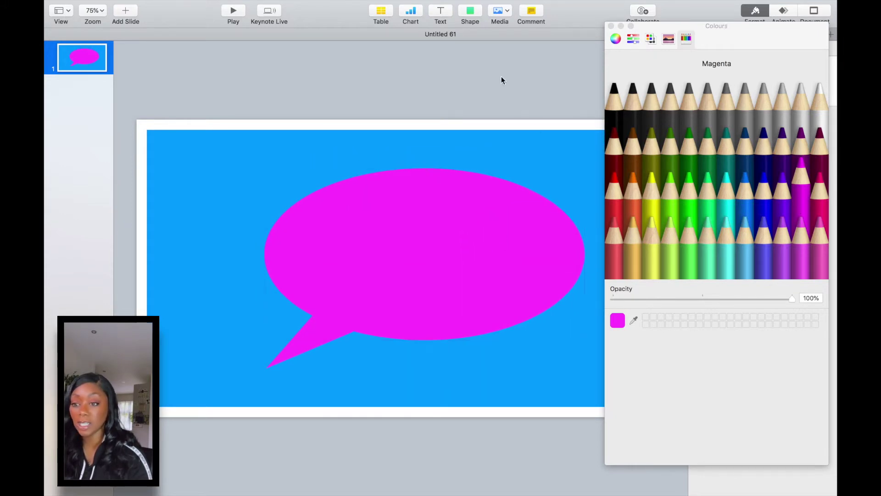
click(610, 26)
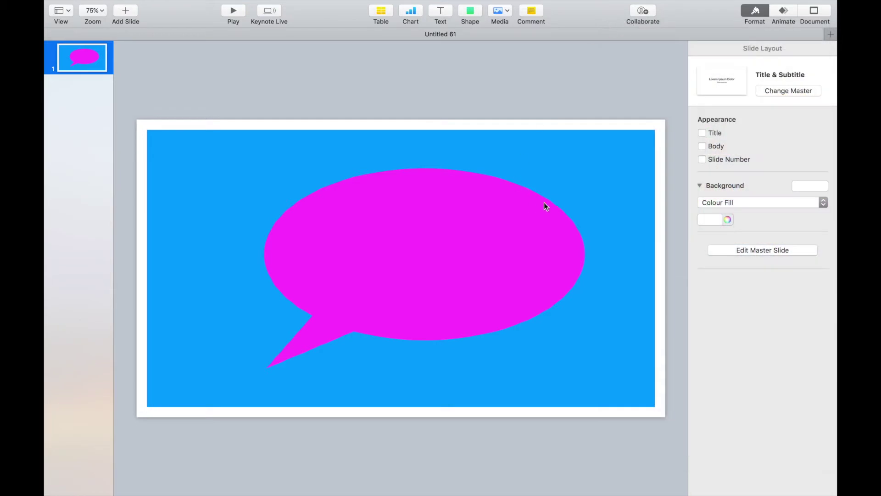
Give the blue rectangle a Line border and a Curved Shadow.
click(620, 153)
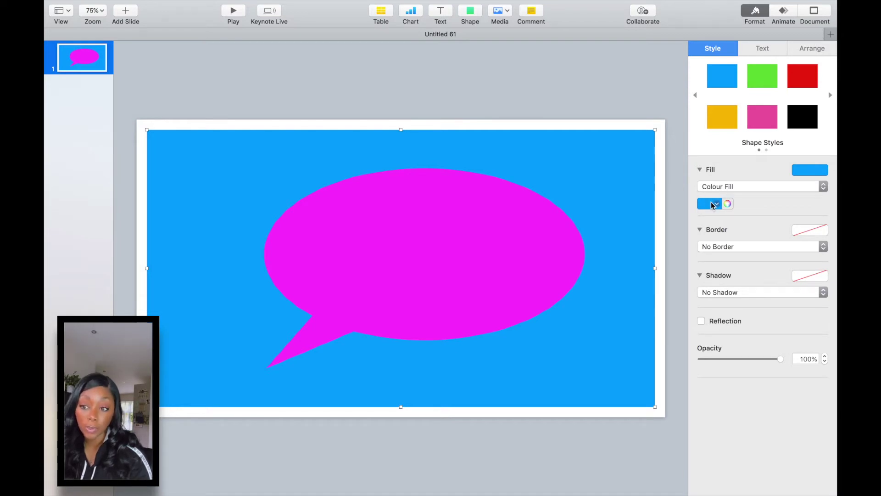
click(705, 250)
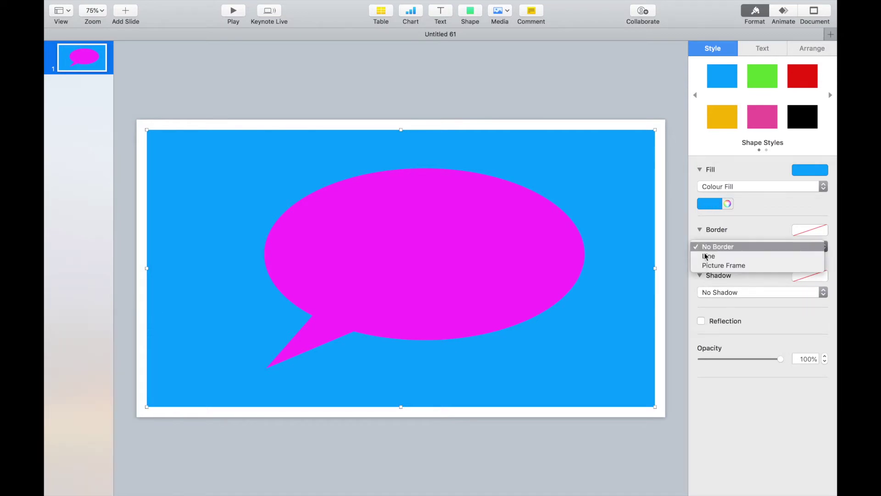
click(705, 255)
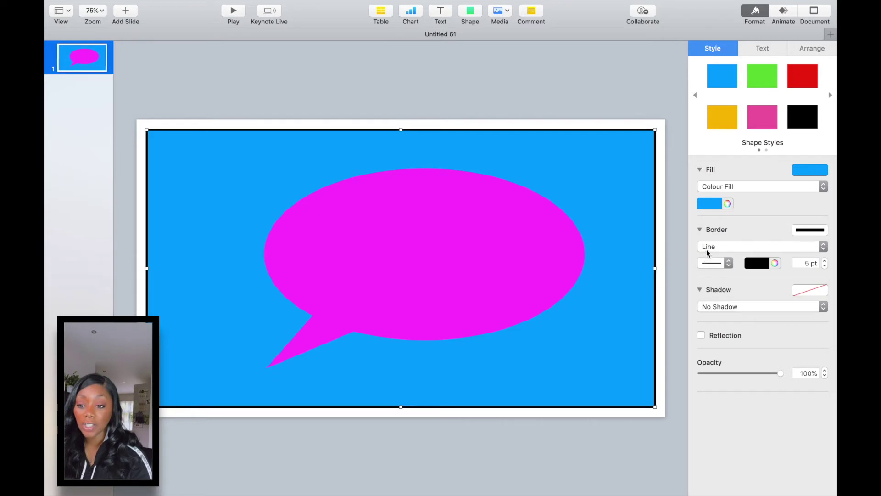
click(720, 306)
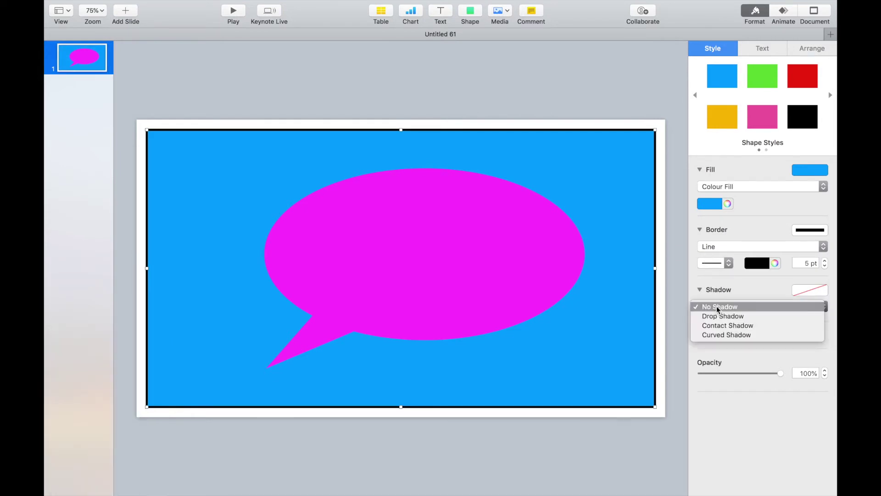
click(714, 335)
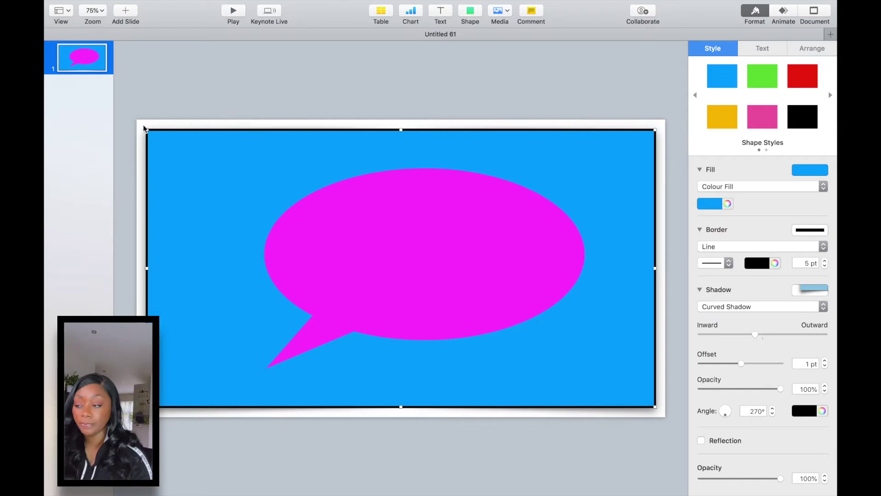
Subtract the speech bubble from the blue rectangle, then reselect the cutout rectangle.
drag(144, 128, 603, 364)
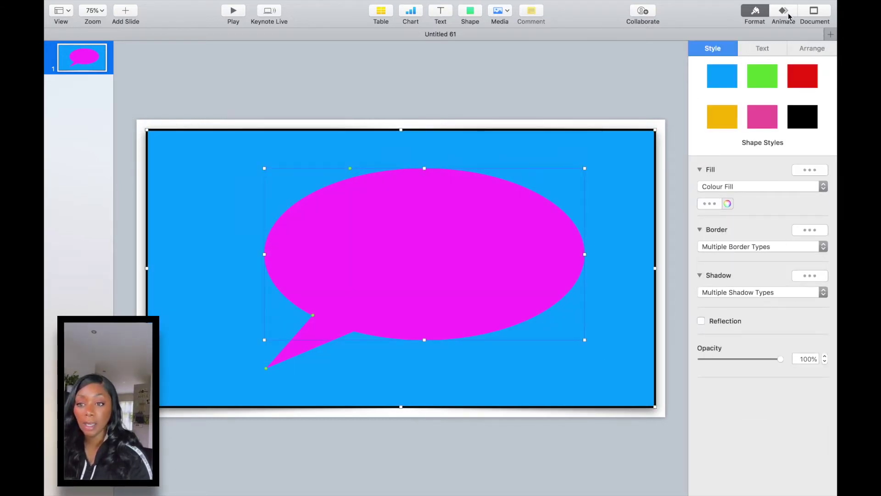
click(813, 48)
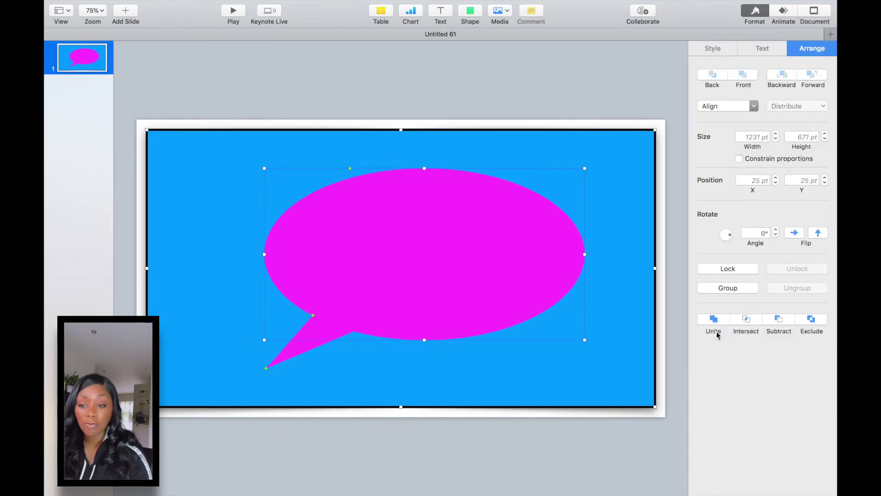
click(777, 320)
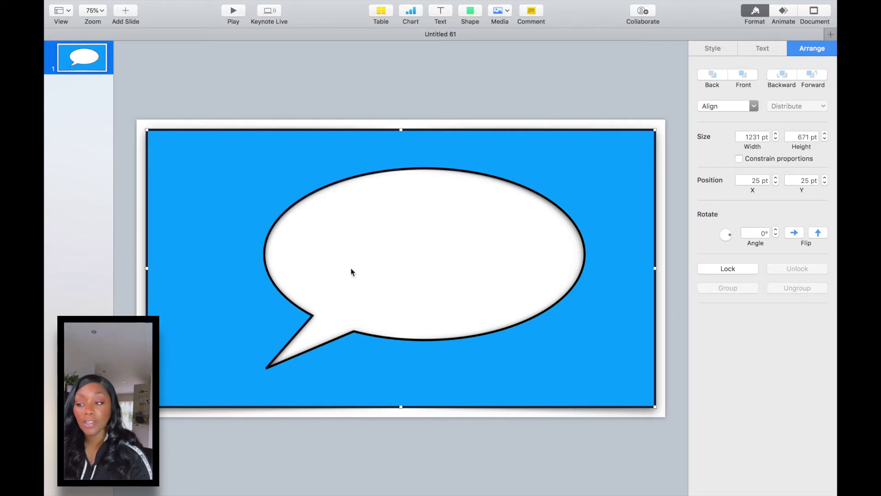
click(372, 104)
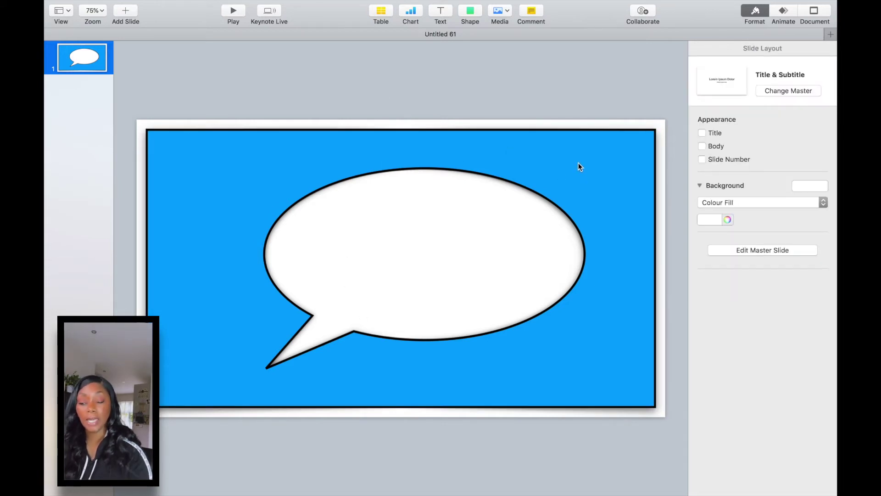
click(566, 155)
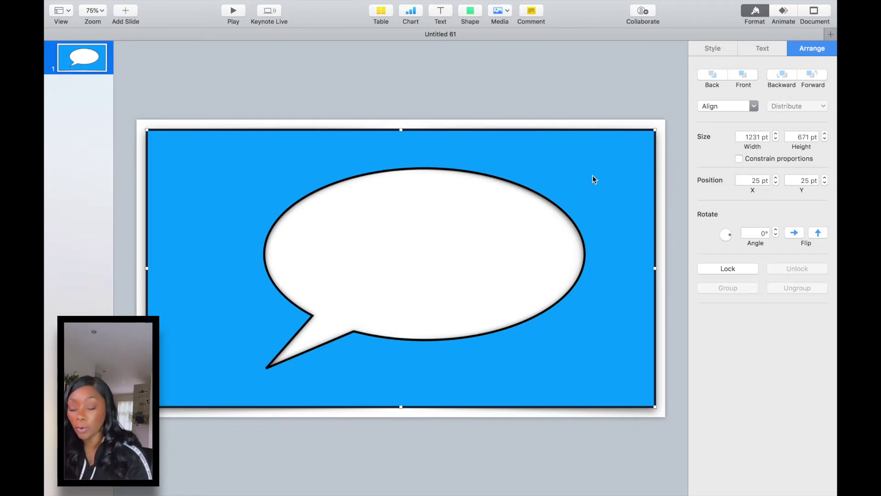
Apply a reversed radial Advanced Gradient Fill to the cutout rectangle.
click(703, 50)
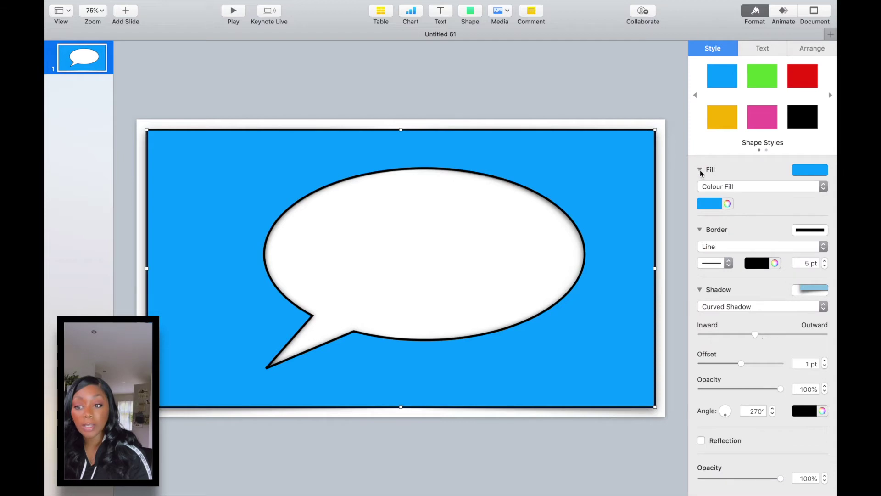
click(735, 187)
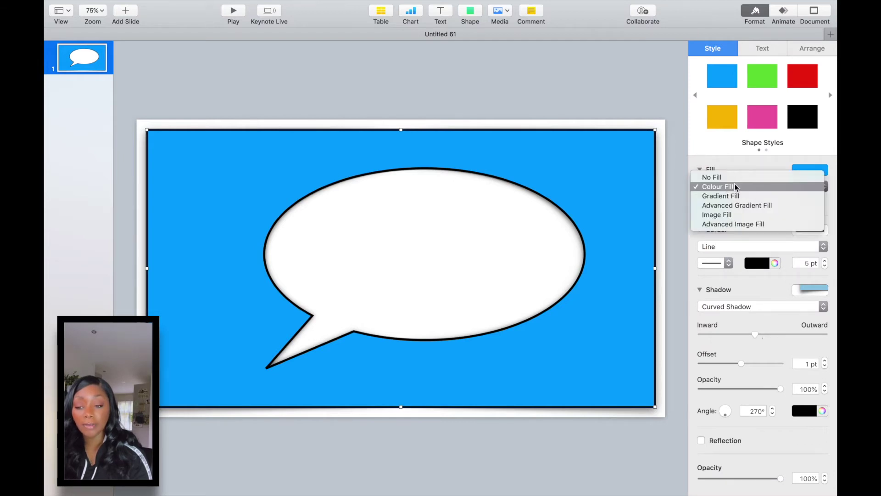
click(731, 197)
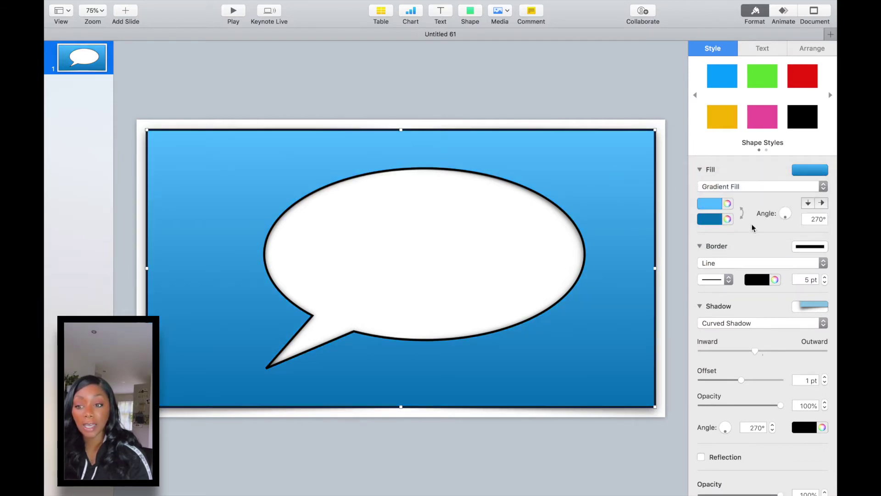
click(717, 187)
click(718, 197)
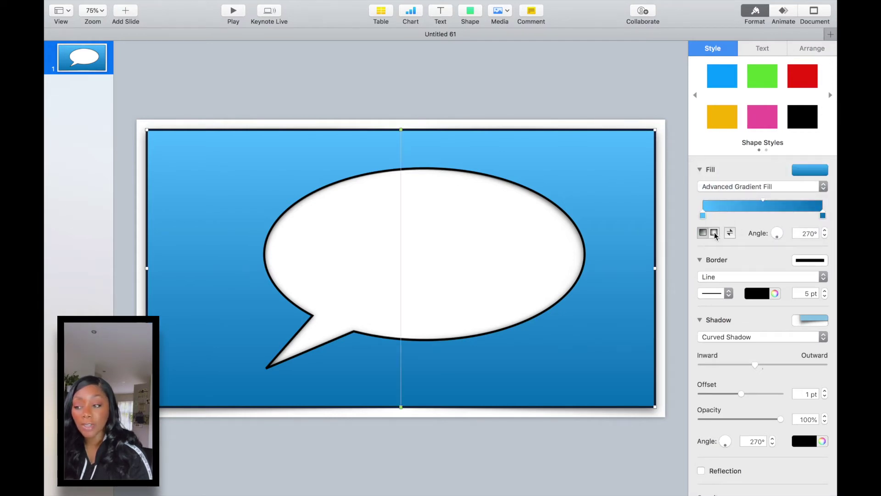
click(714, 233)
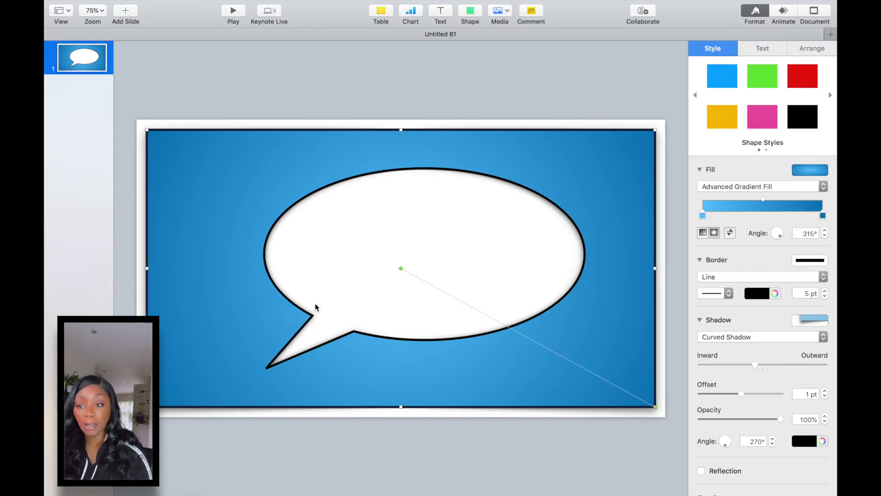
click(729, 233)
click(702, 233)
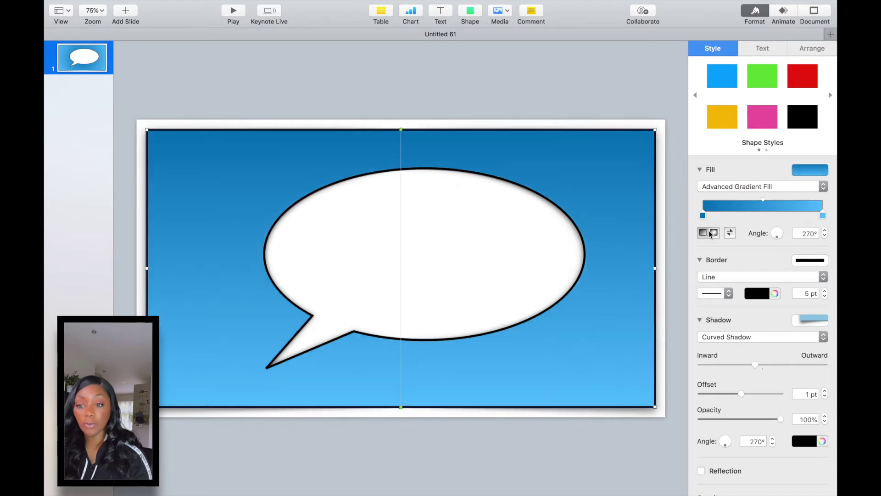
click(714, 233)
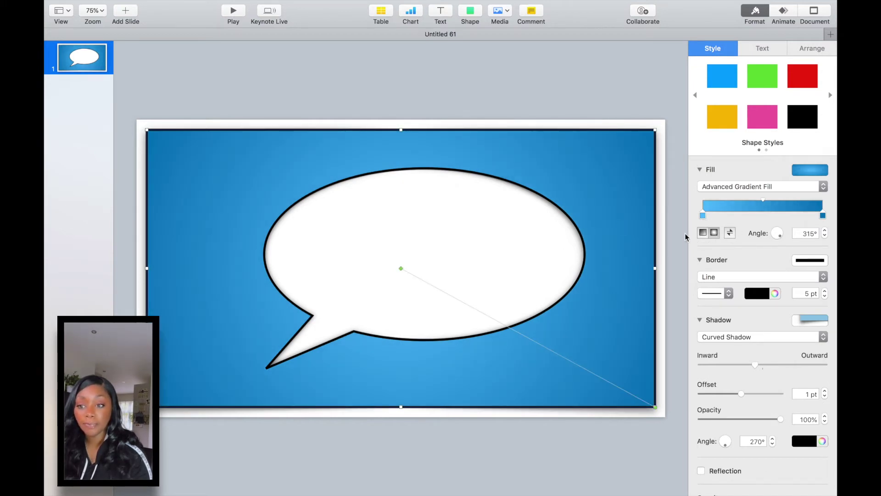
Switch the rectangle to a tiled grey texture Image Fill, cancelling the custom image browser.
click(752, 188)
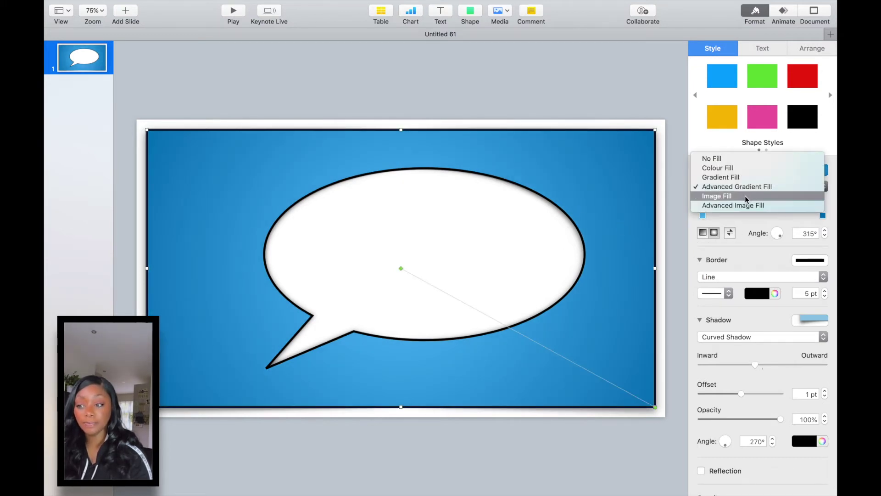
click(748, 196)
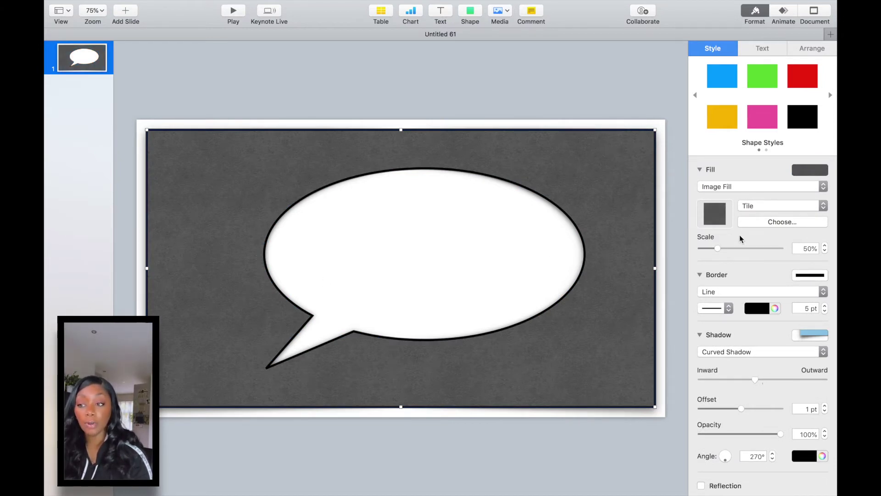
click(760, 223)
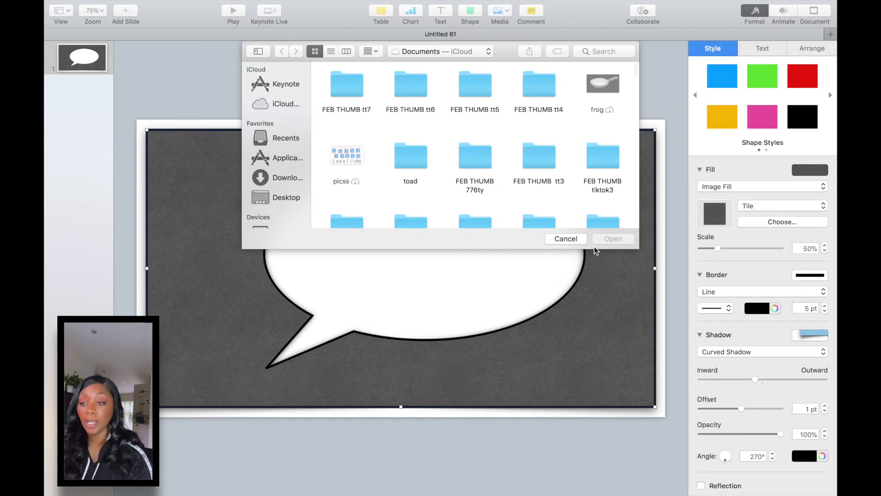
click(575, 239)
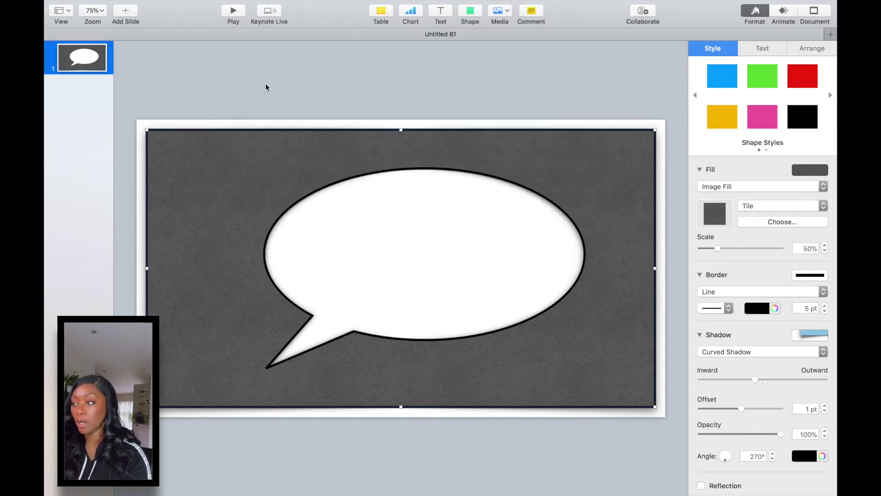
click(93, 63)
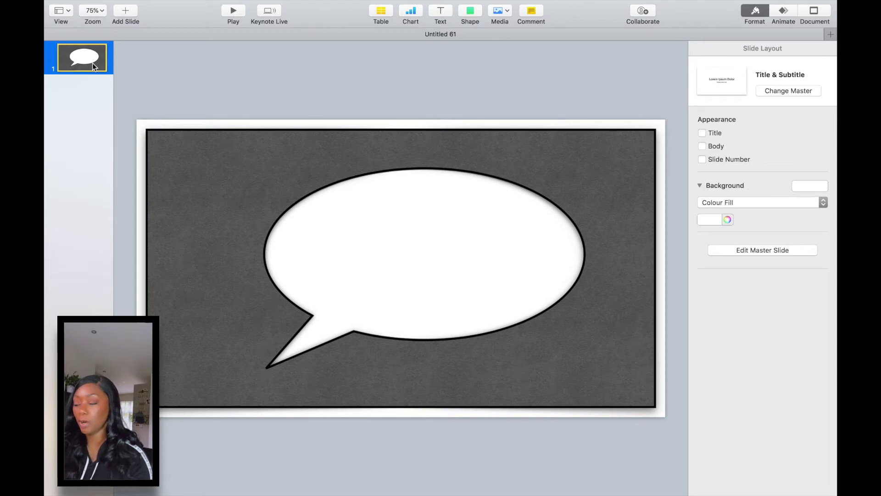
Add a new blank slide and stretch a blue square to cover it entirely.
click(125, 11)
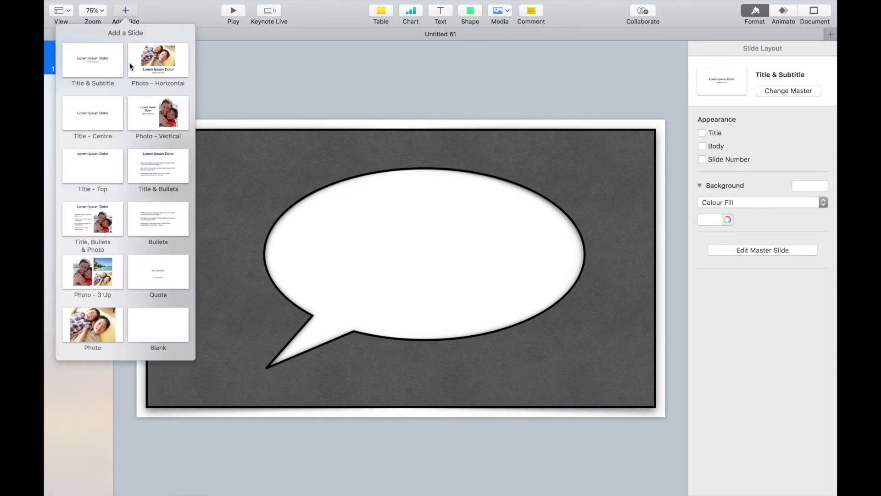
click(170, 340)
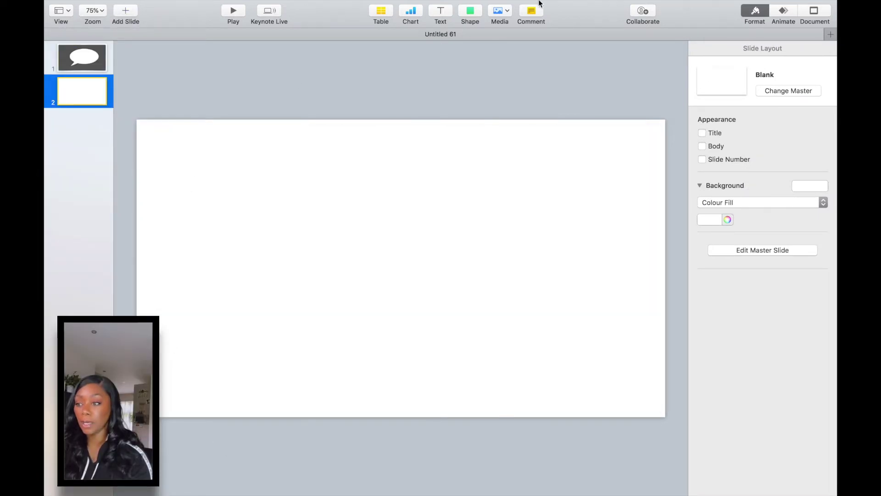
click(470, 12)
click(467, 97)
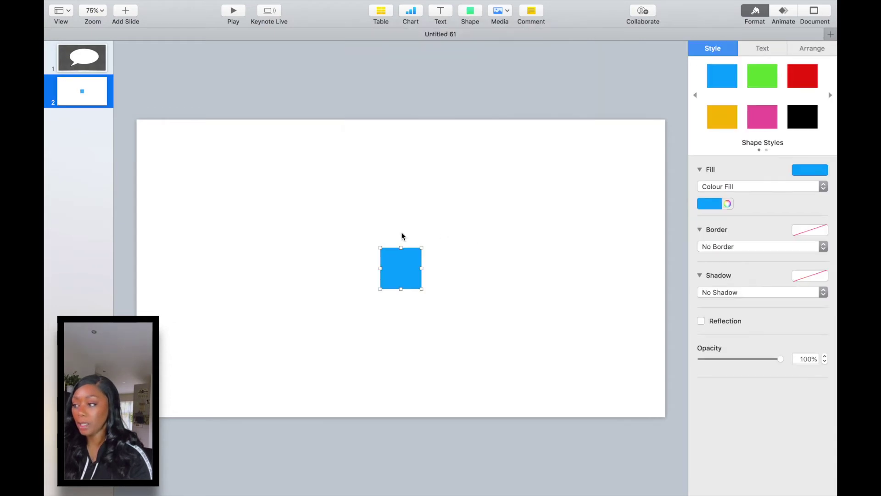
drag(399, 268, 159, 147)
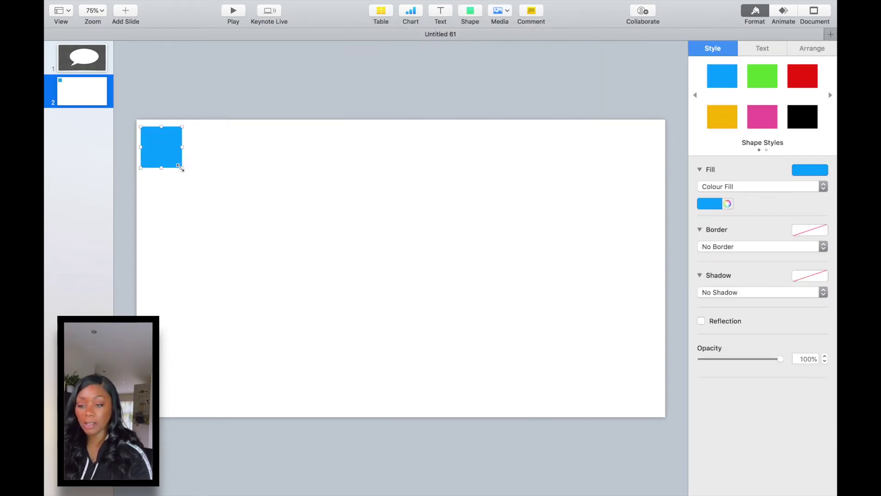
drag(181, 167, 659, 406)
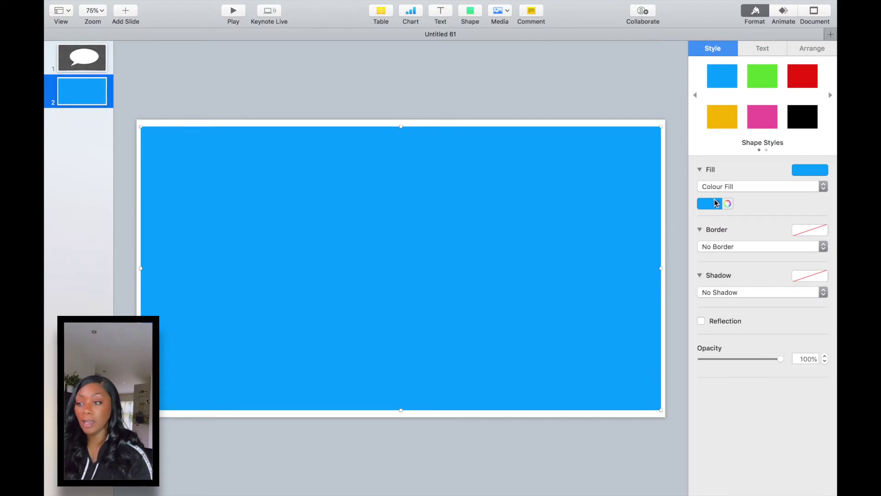
click(469, 14)
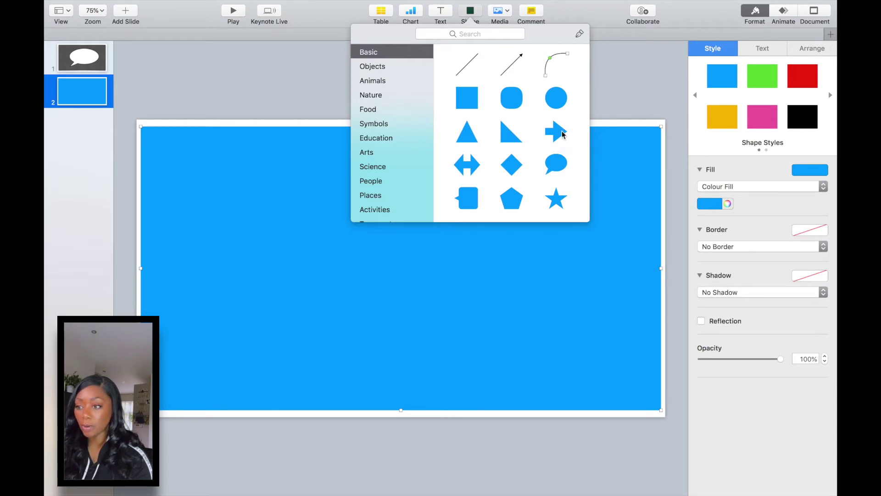
Find the apple in the Food shape category and insert it.
click(382, 69)
click(379, 99)
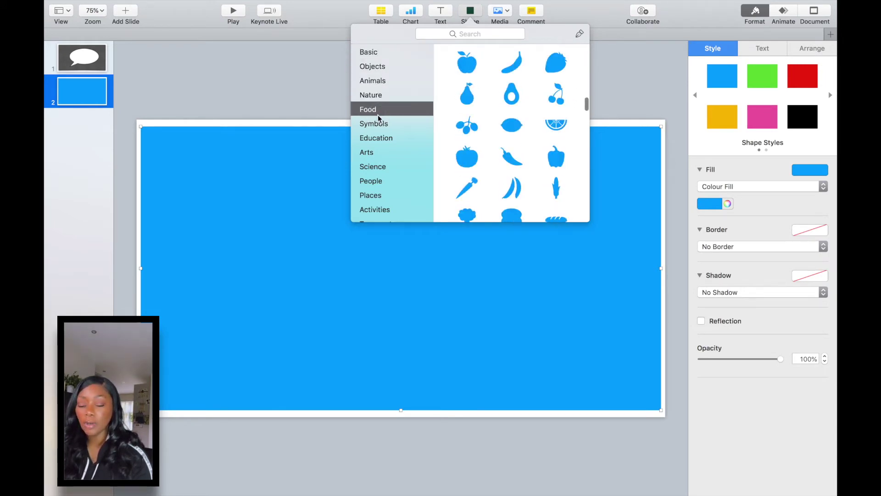
click(377, 132)
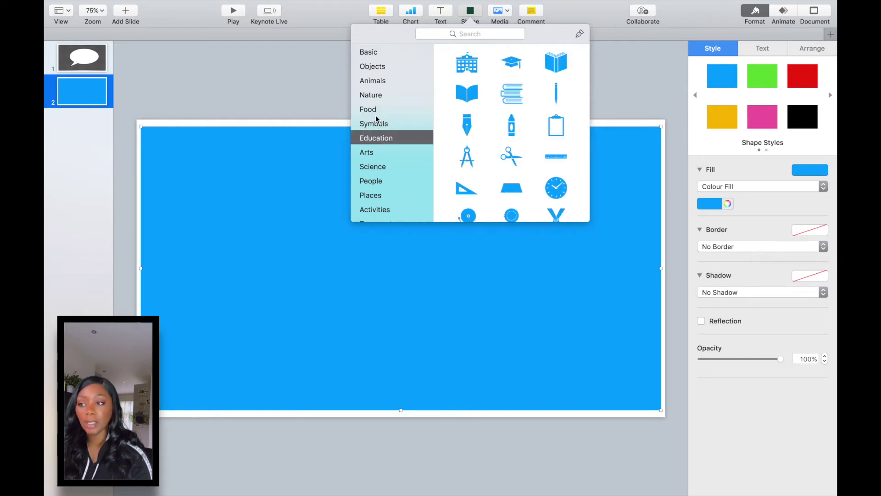
click(375, 123)
click(379, 110)
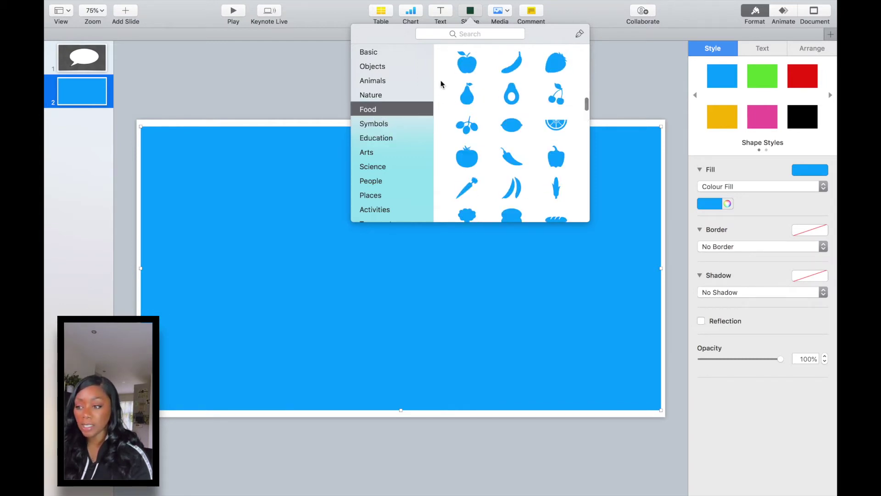
click(467, 67)
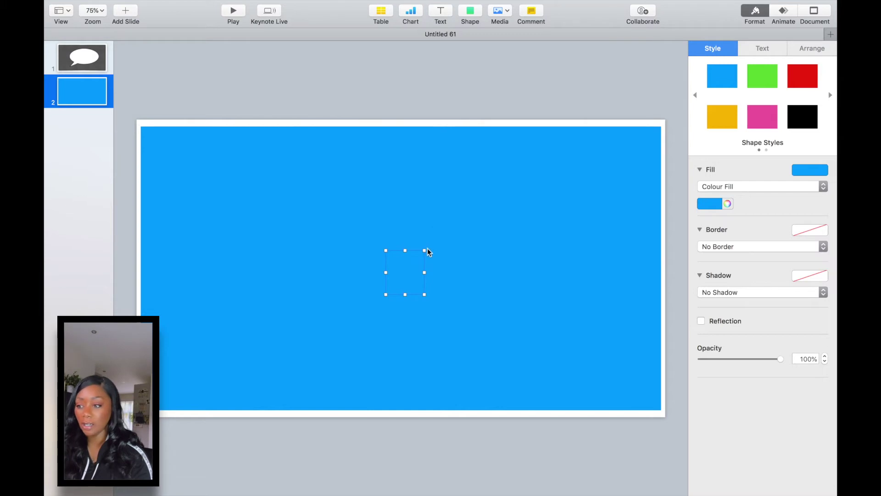
Enlarge the yellow apple and centre it on the blue slide.
mouse_move(424, 250)
mouse_down()
mouse_move(557, 129)
mouse_move(517, 145)
mouse_up()
drag(458, 259, 386, 302)
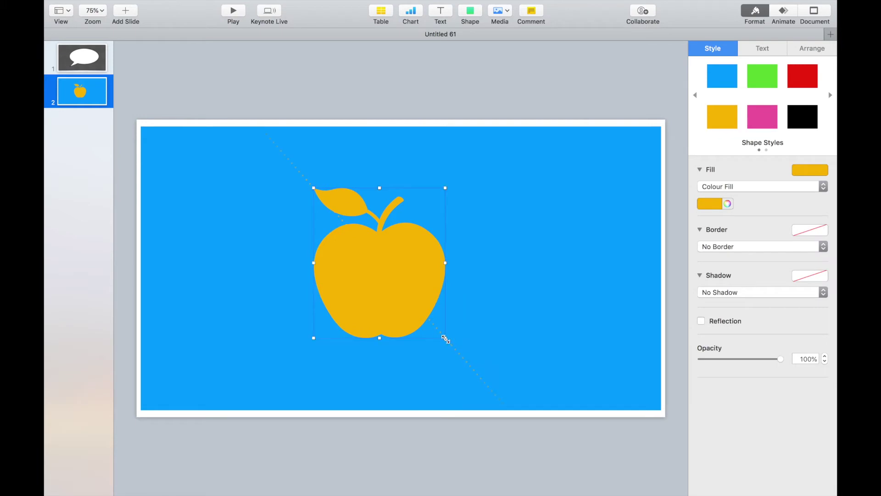
drag(446, 338, 535, 408)
drag(458, 367, 453, 324)
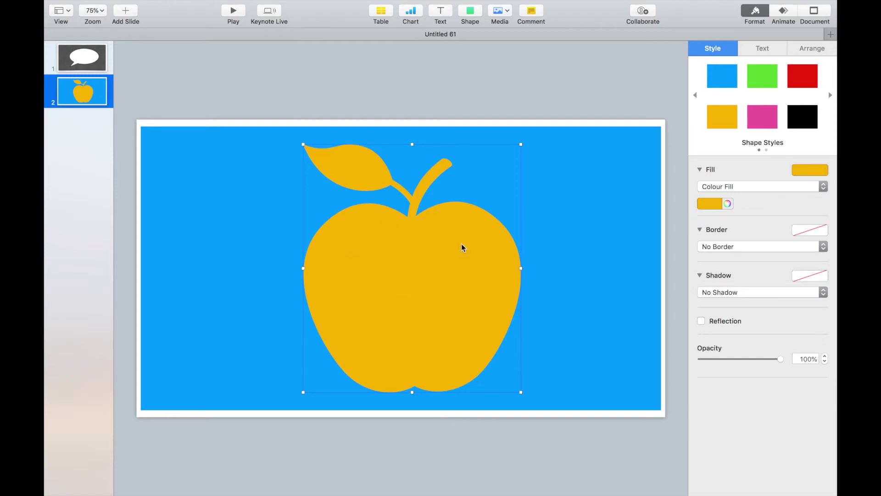
Give the blue background rectangle a black line border.
click(361, 287)
click(645, 146)
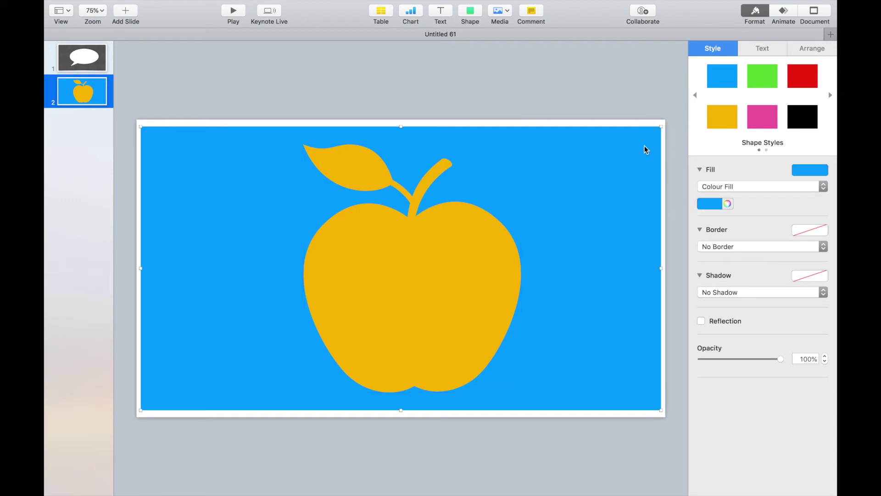
click(731, 247)
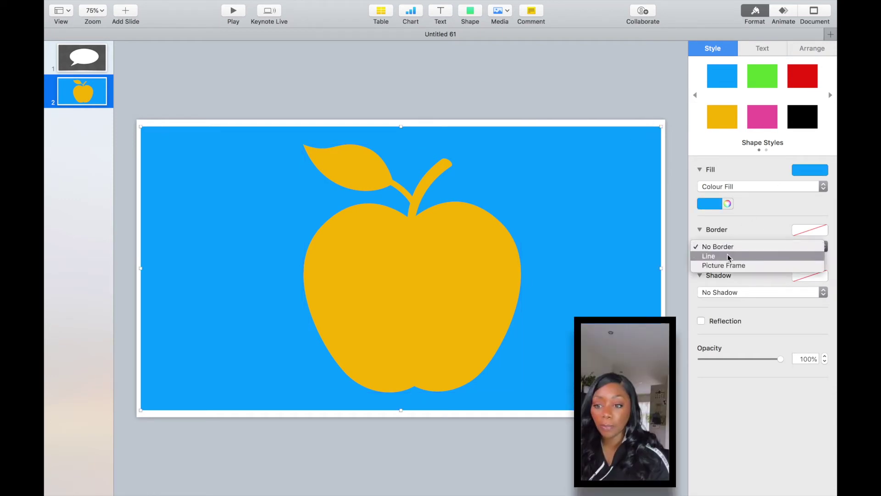
Add a curved shadow to the blue rectangle, then select it together with the apple.
click(441, 261)
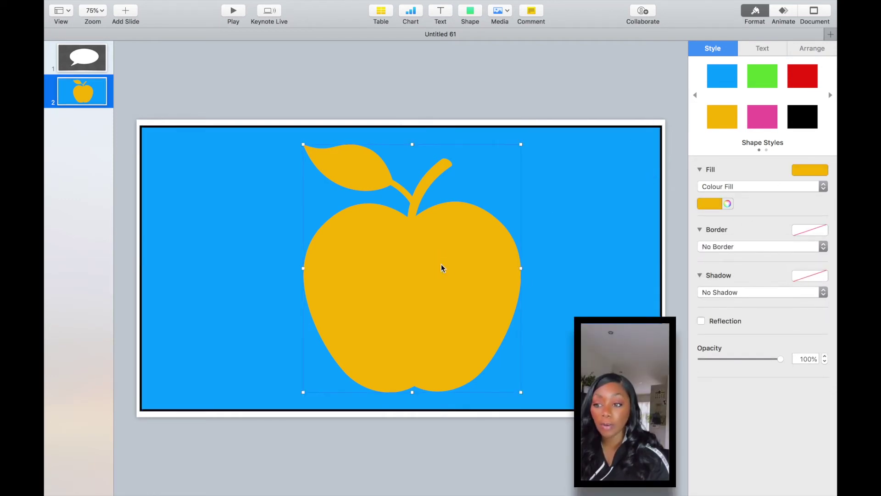
click(597, 201)
click(728, 305)
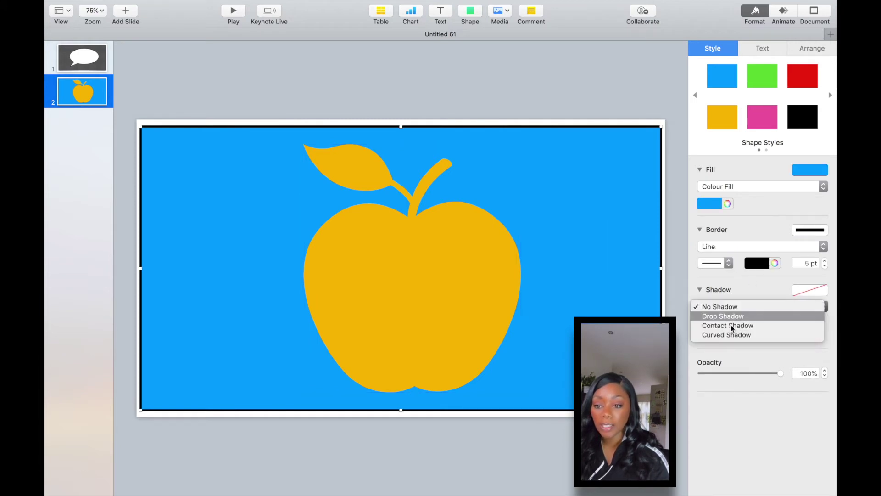
click(732, 335)
click(365, 437)
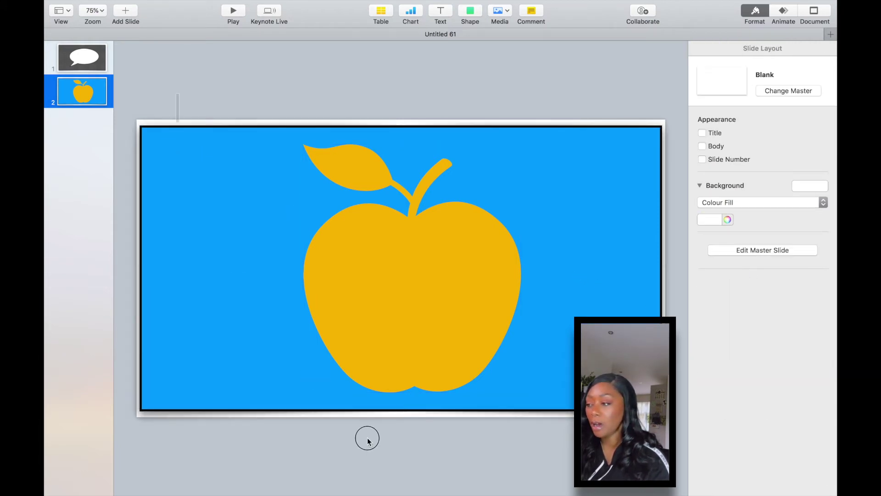
drag(175, 94, 478, 408)
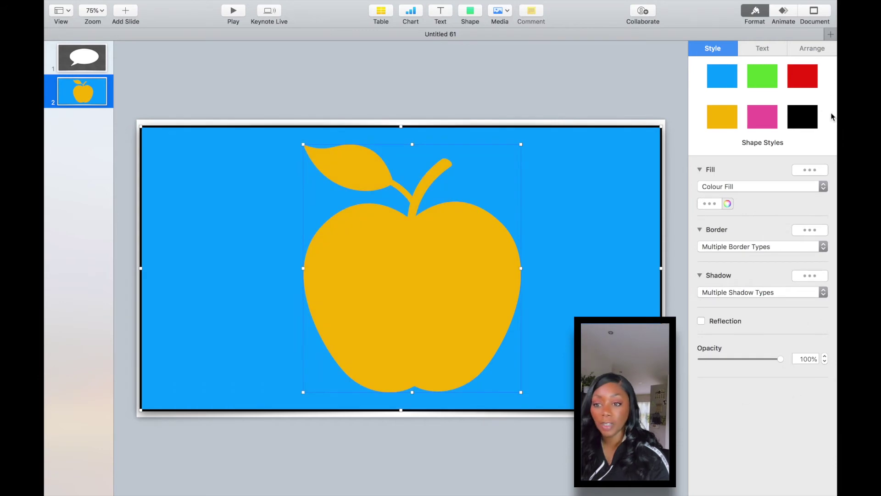
Subtract the apple from the blue rectangle, leaving a white outlined apple-shaped hole.
click(820, 49)
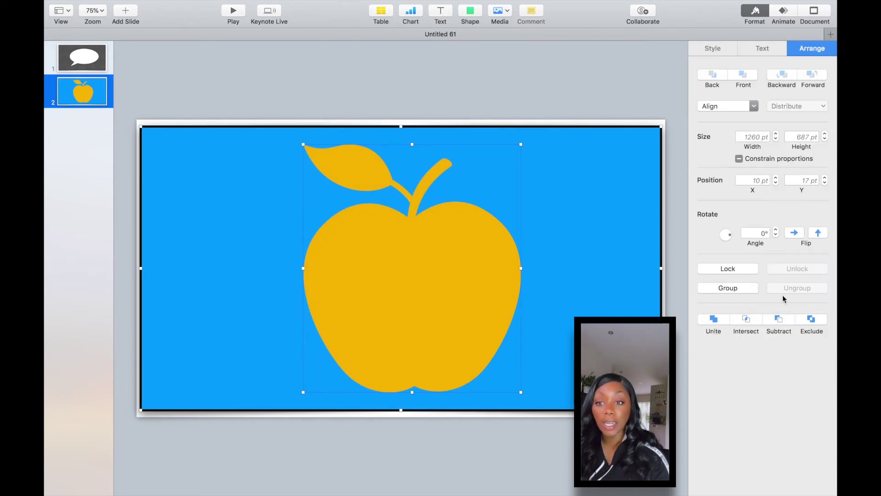
click(775, 320)
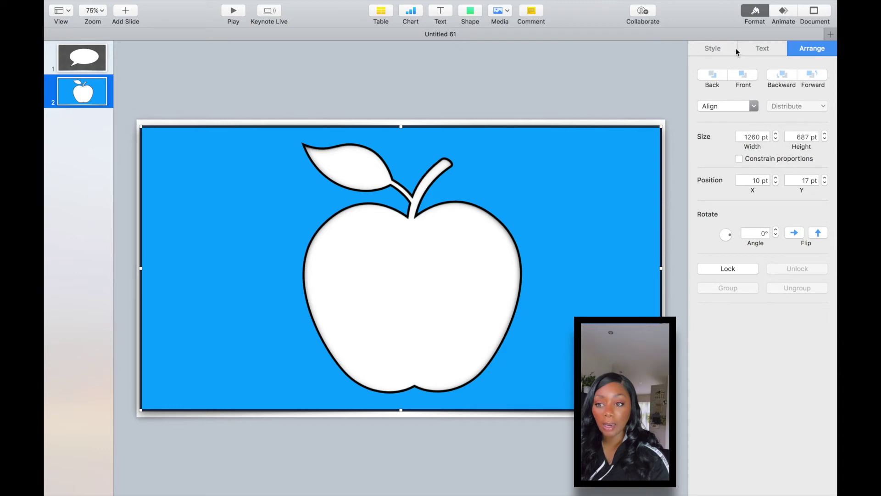
click(712, 48)
click(716, 188)
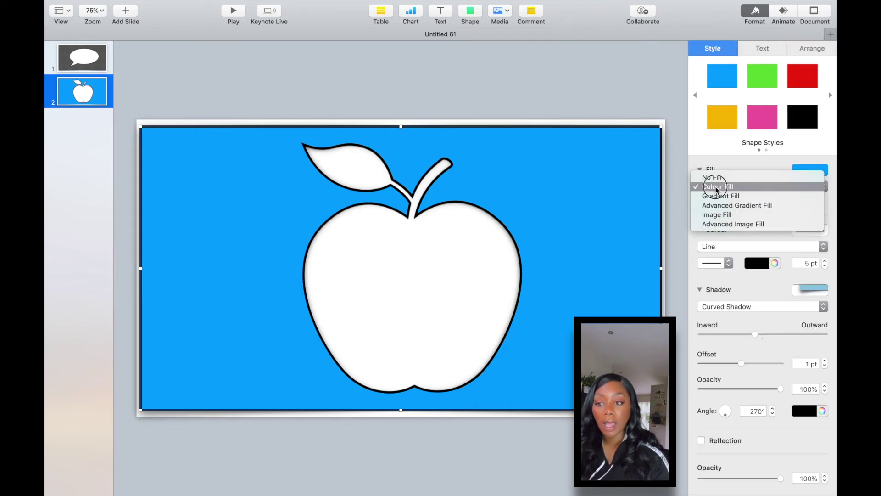
Change the cutout rectangle's fill from Colour Fill to a grey textured Image Fill.
click(709, 215)
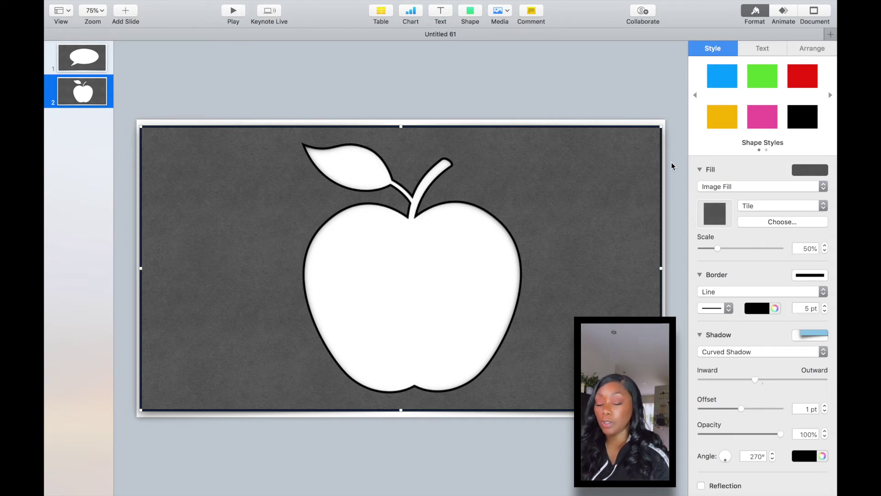
Set the speech-bubble and apple slides' backgrounds to No Fill.
click(751, 12)
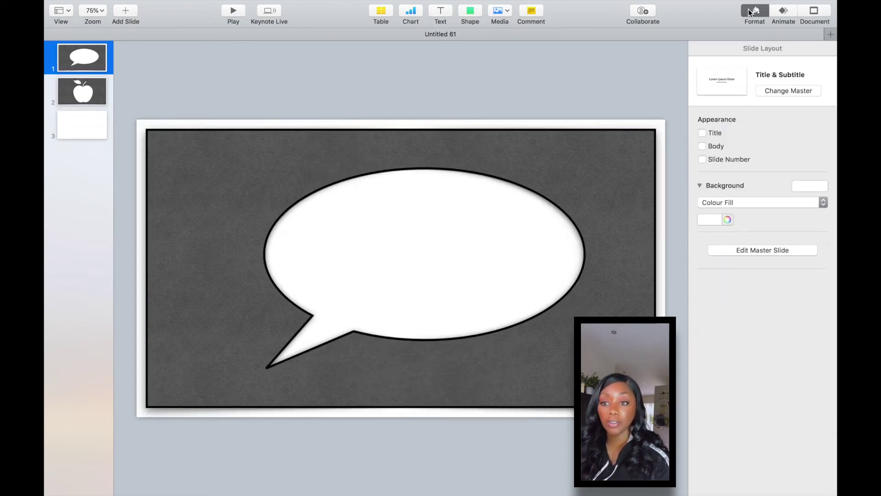
click(712, 205)
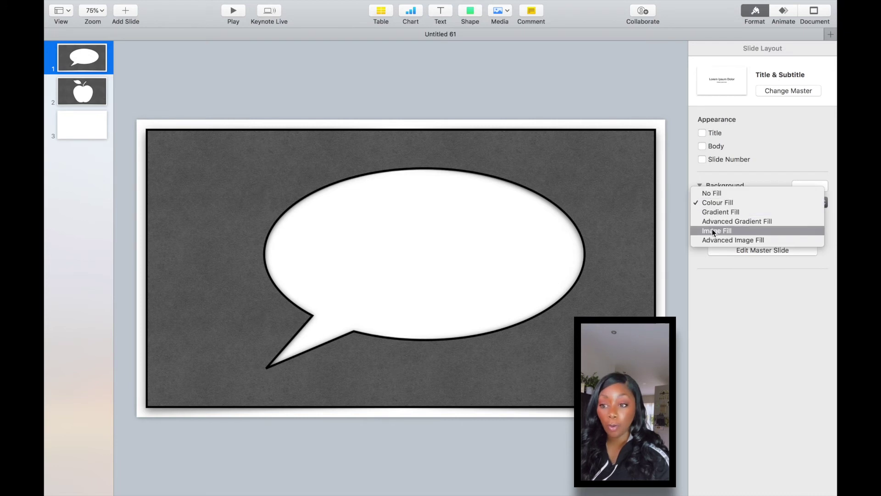
click(709, 193)
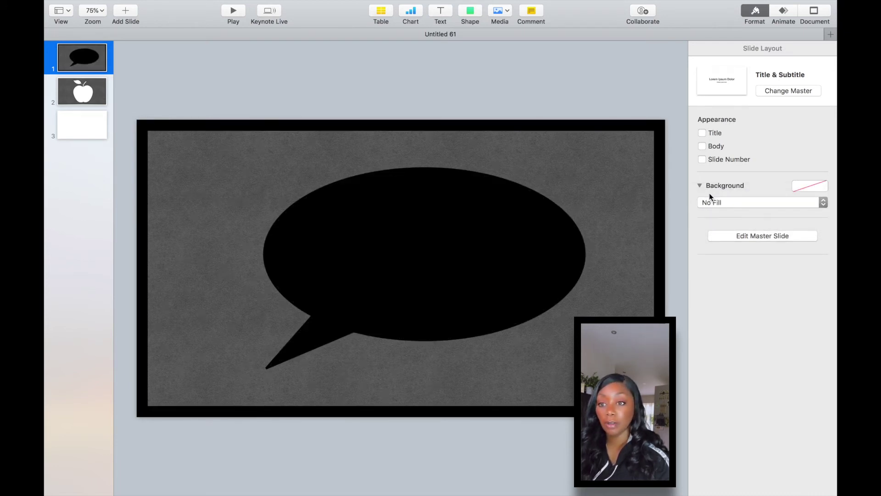
click(89, 93)
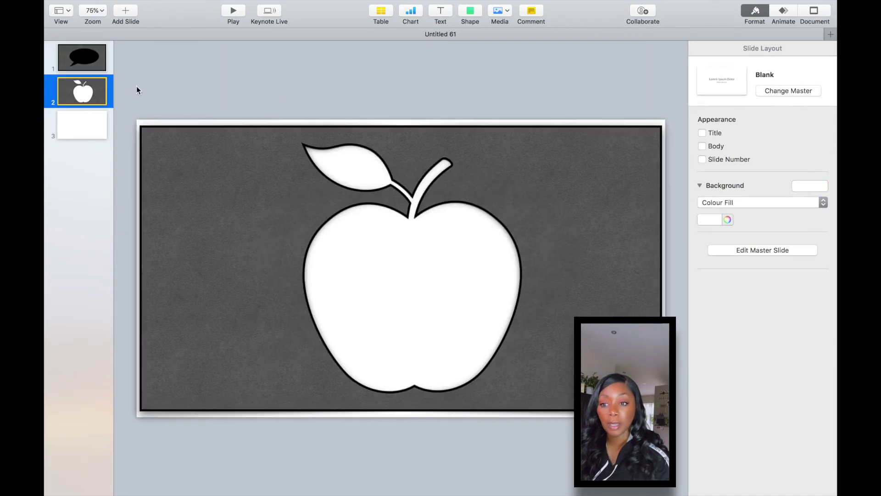
click(712, 200)
click(712, 193)
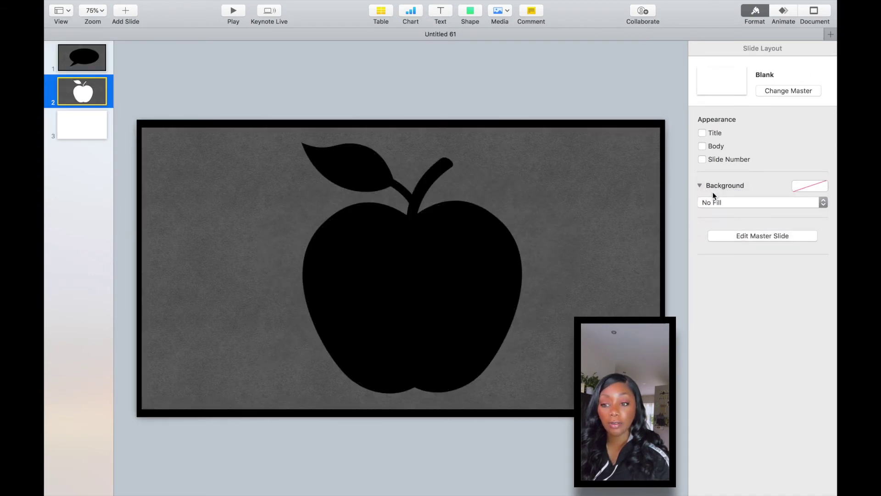
Delete the empty third slide.
click(85, 120)
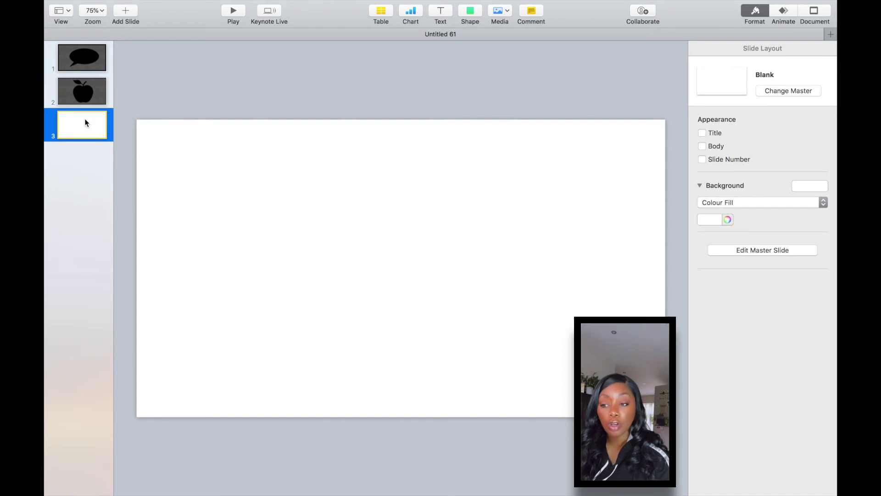
key(Delete)
click(76, 60)
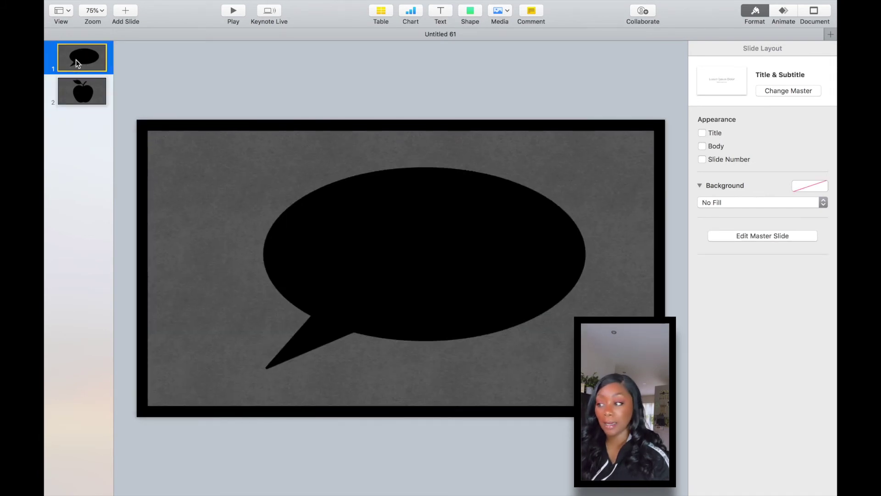
click(121, 6)
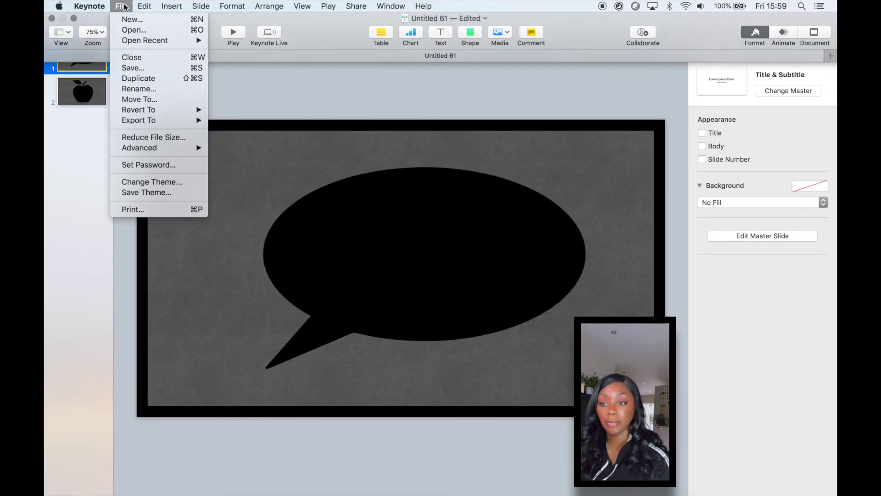
mouse_move(138, 120)
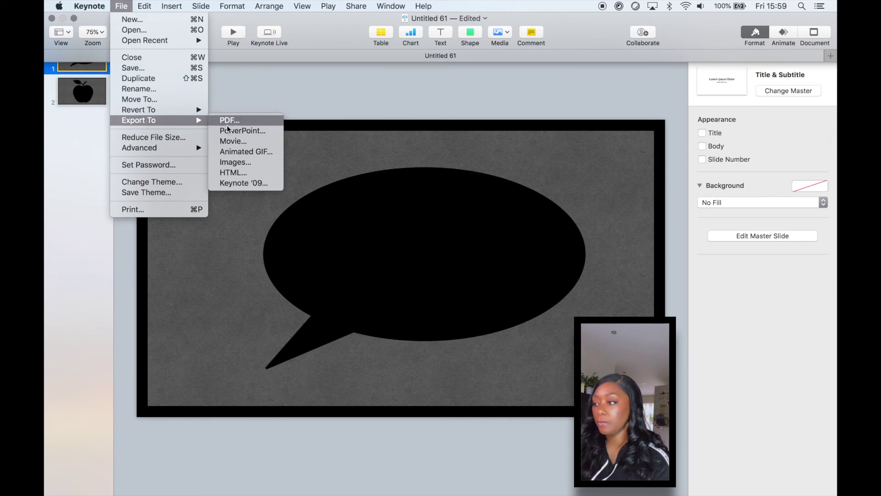
Export all slides as transparent-background PNG images named Temp1 into Documents.
click(235, 164)
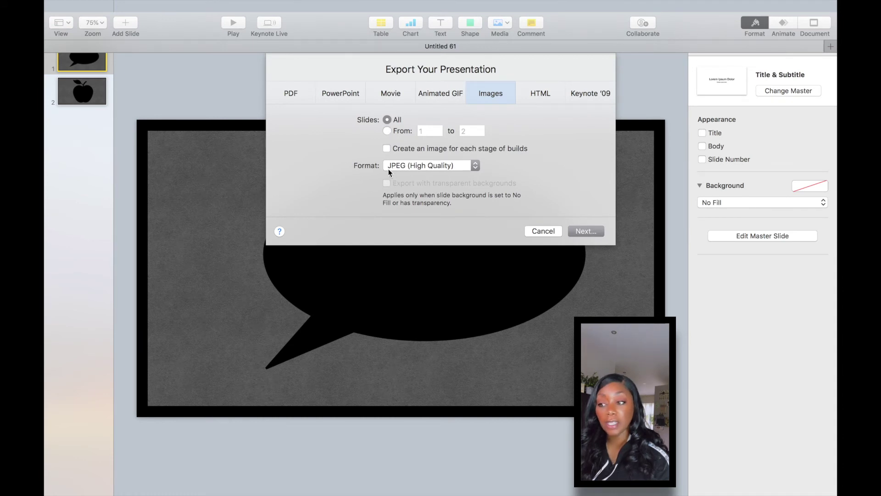
click(411, 165)
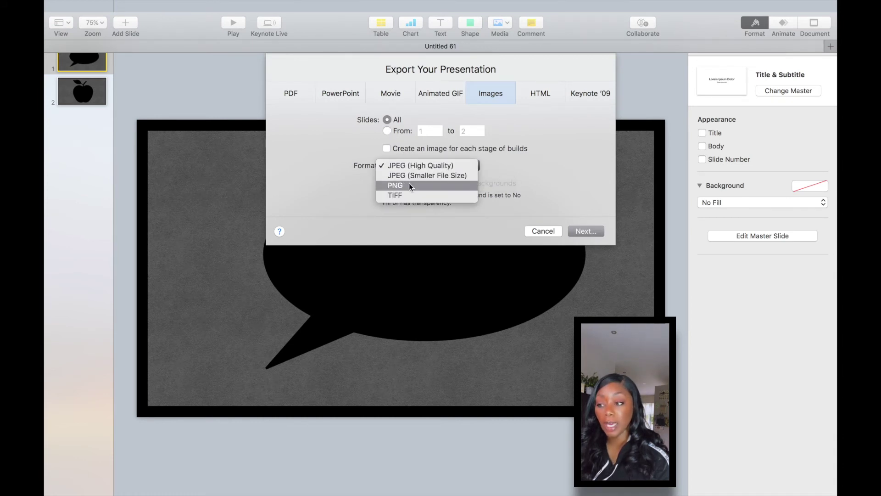
click(410, 186)
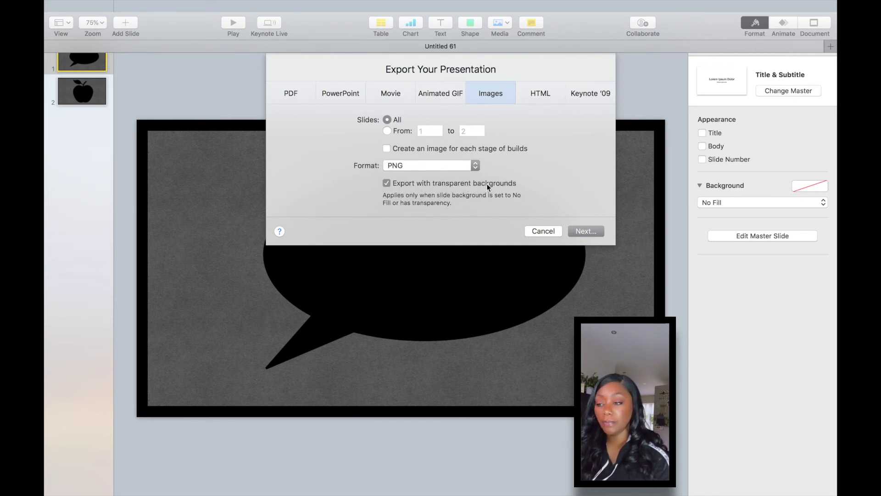
click(592, 231)
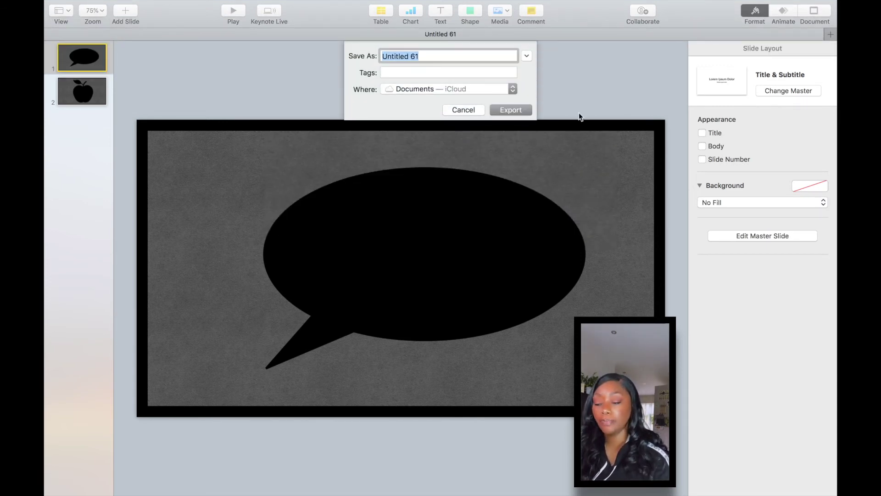
key(BackSpace)
text(Tem)
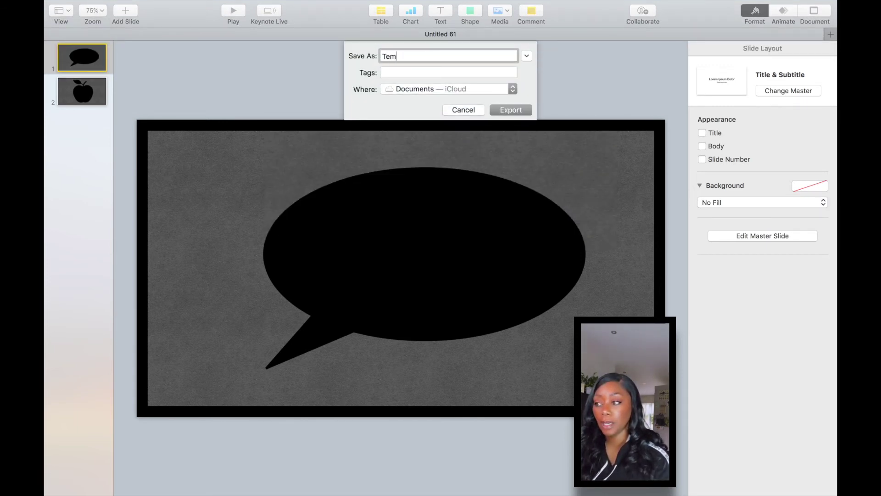
text(p1)
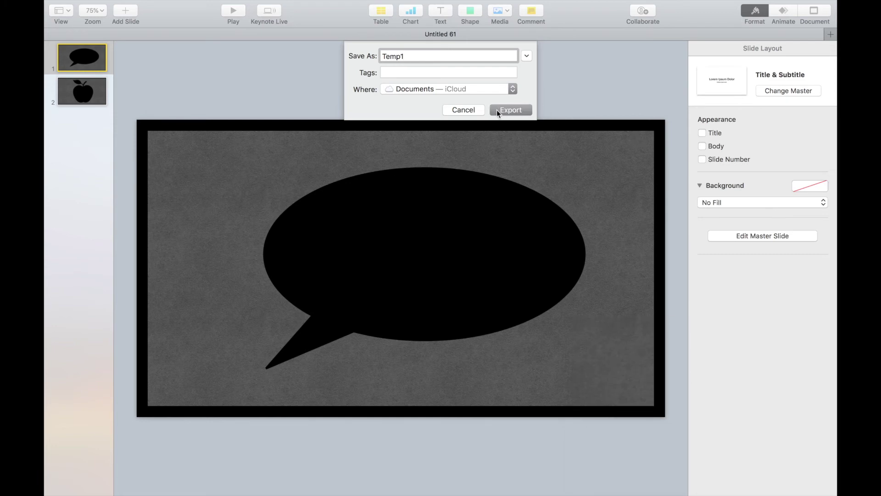
click(511, 110)
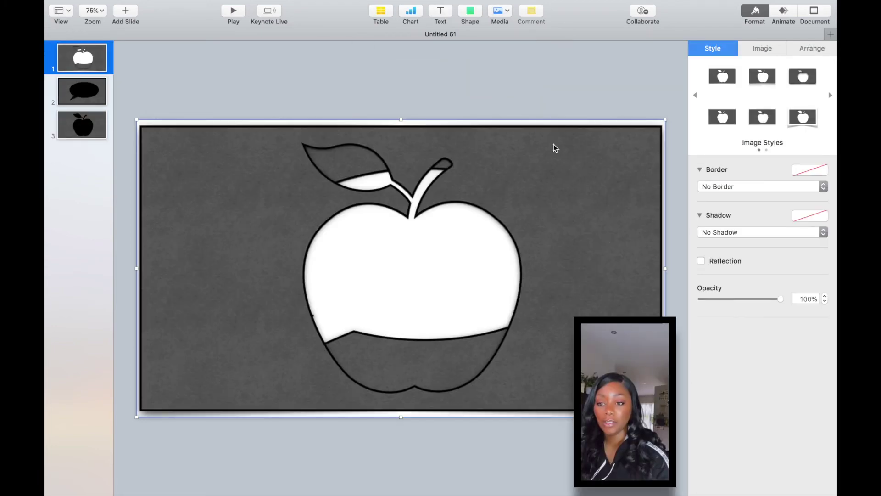
Shrink the apple and speech-bubble cutouts and place them overlapping on slide one.
drag(606, 200, 582, 167)
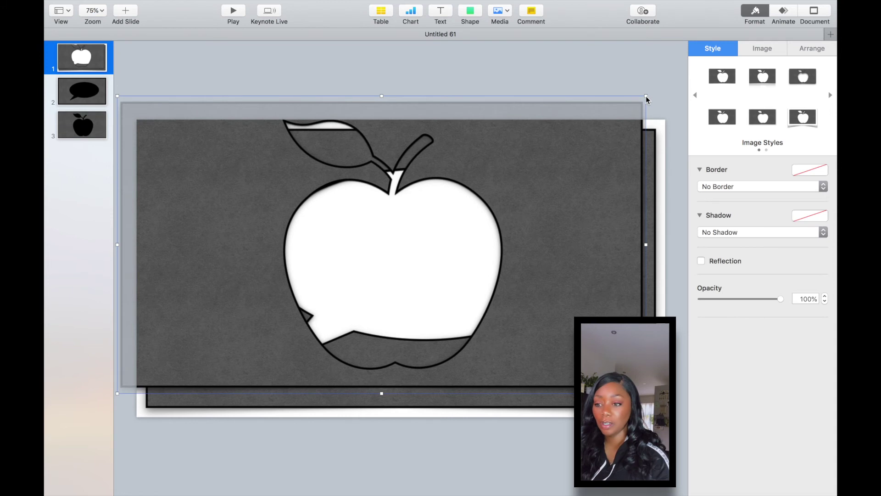
drag(646, 98, 393, 240)
mouse_move(665, 118)
mouse_down()
mouse_move(475, 184)
mouse_move(604, 138)
mouse_up()
drag(659, 128, 578, 163)
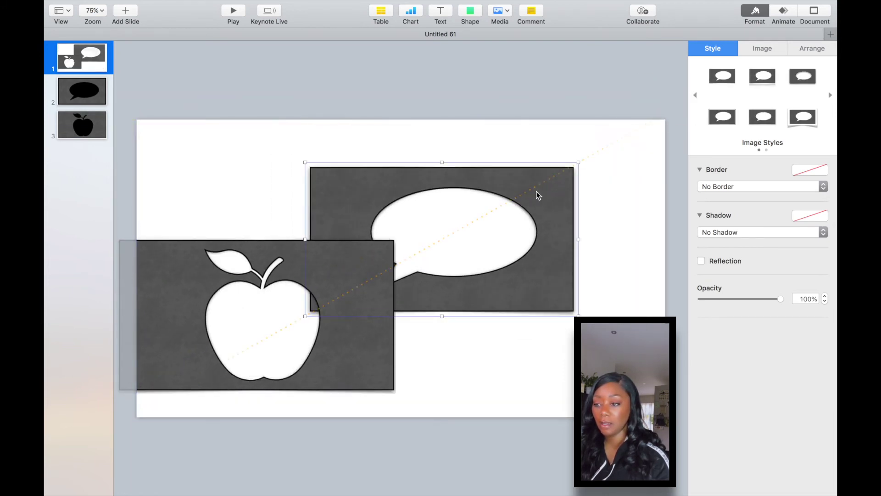
drag(537, 196, 610, 165)
mouse_move(333, 291)
mouse_down()
mouse_move(378, 308)
mouse_move(346, 307)
mouse_up()
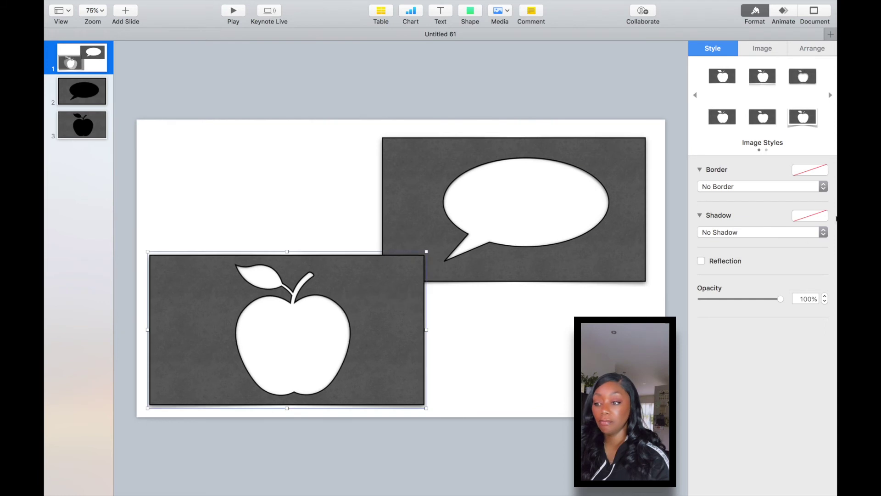
Tilt both cutouts by setting their rotation angles in the Arrange inspector.
click(802, 48)
click(776, 252)
click(380, 282)
click(777, 251)
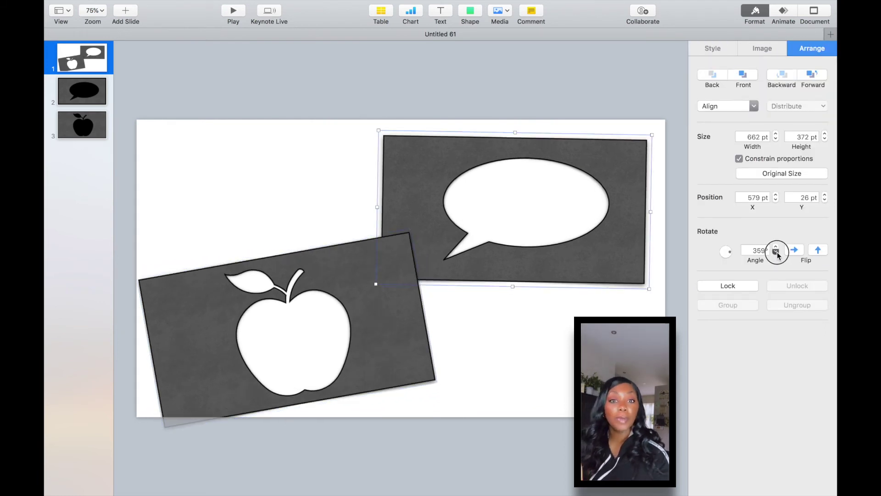
drag(347, 349, 351, 332)
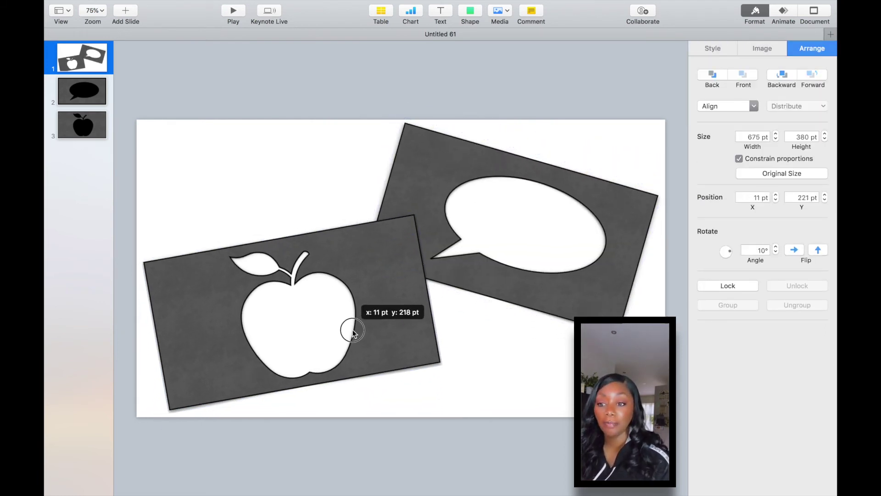
click(626, 140)
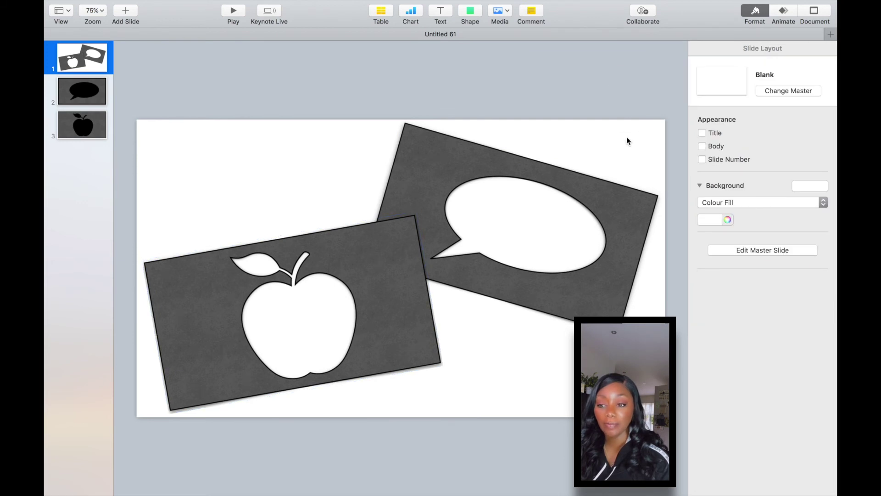
Set slide one's background to a gradient fill from pink to Blueberry.
click(740, 203)
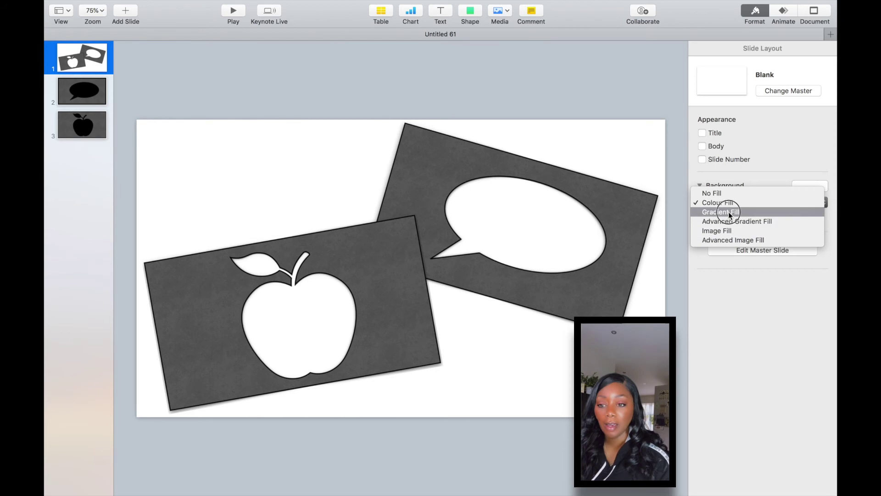
click(728, 212)
click(710, 221)
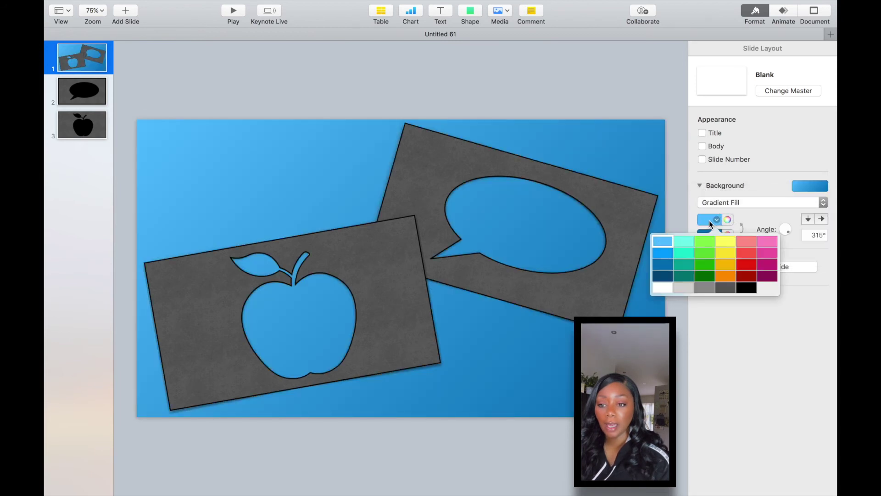
click(750, 247)
click(709, 237)
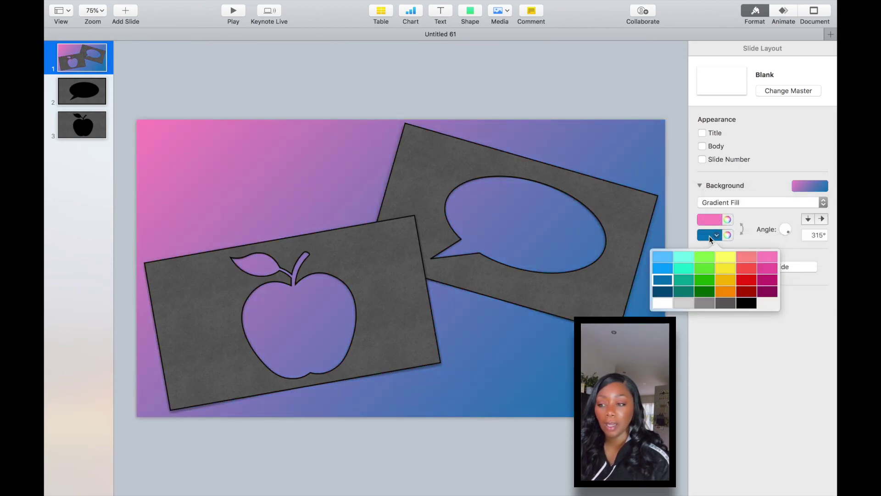
click(728, 235)
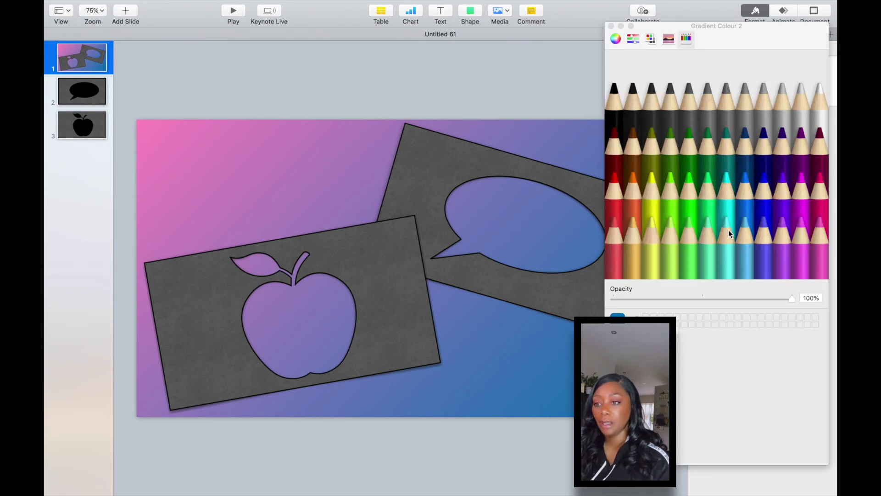
click(764, 207)
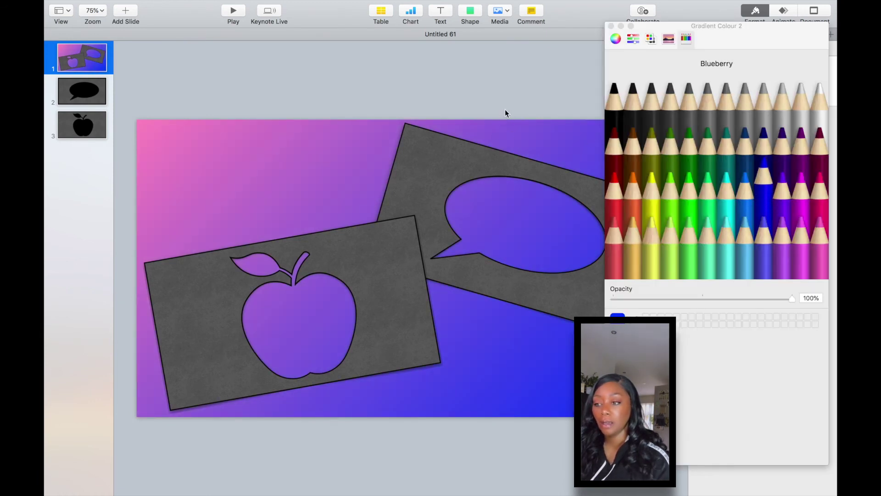
click(511, 92)
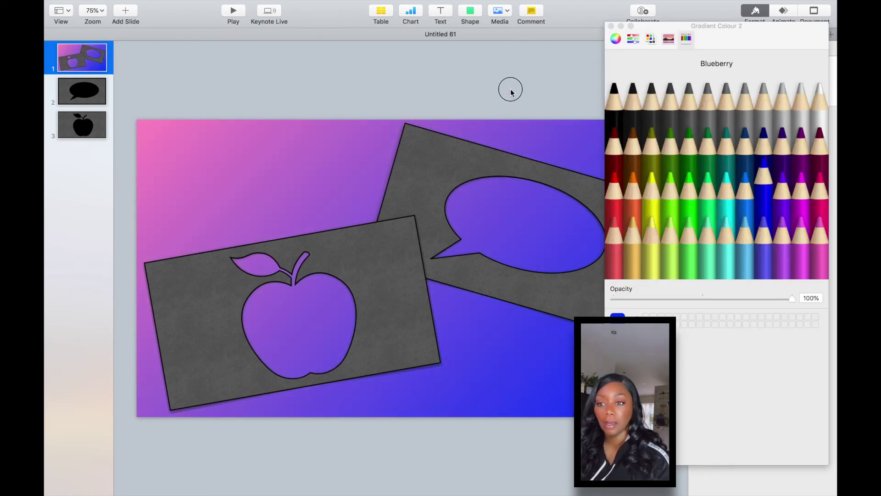
click(612, 26)
click(523, 176)
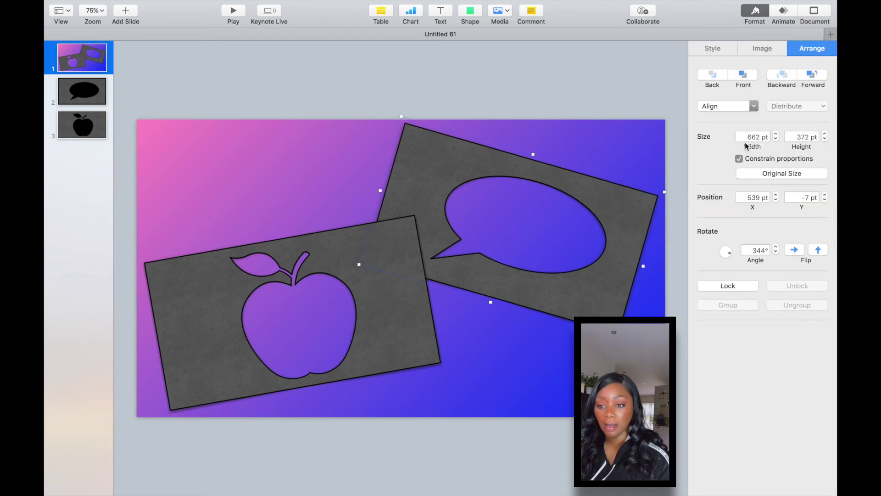
Give the speech bubble a curved shadow with its offset raised to 19 pt.
click(705, 46)
click(723, 231)
click(715, 260)
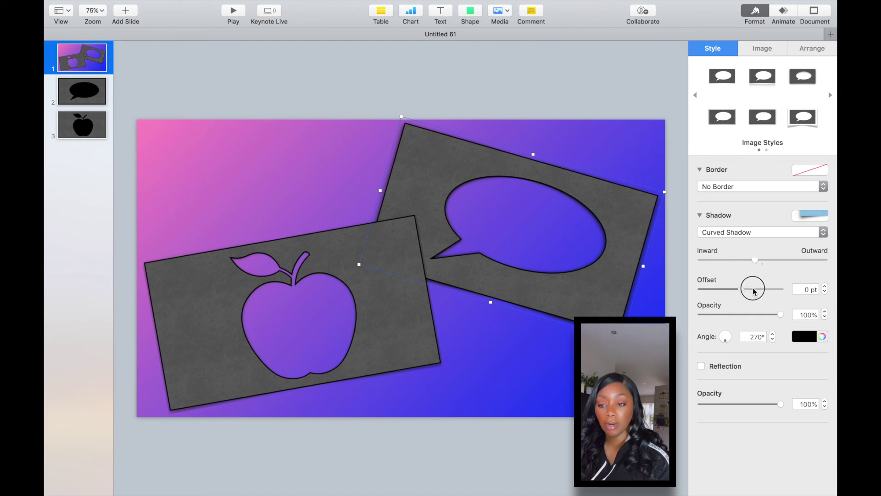
drag(743, 289, 756, 290)
click(289, 308)
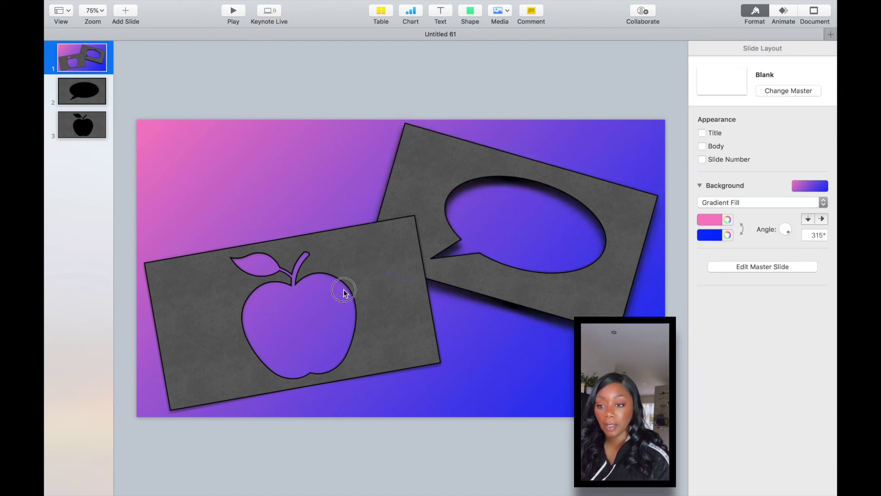
Give the apple cutout a 19 pt curved shadow and nudge the speech bubble left and up.
click(407, 246)
click(719, 235)
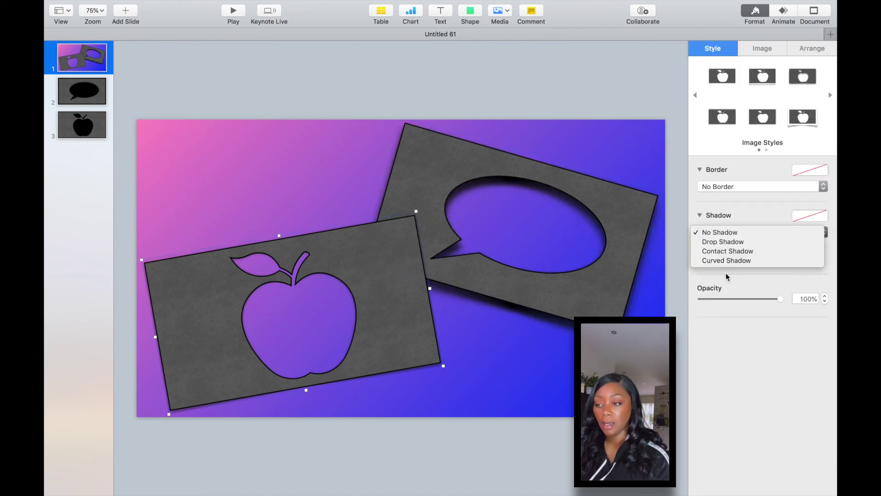
click(724, 264)
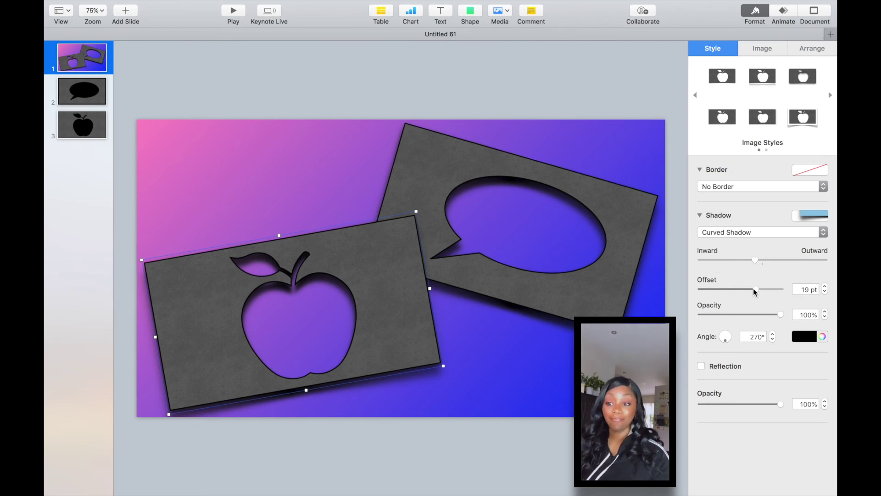
drag(756, 289, 761, 291)
click(370, 91)
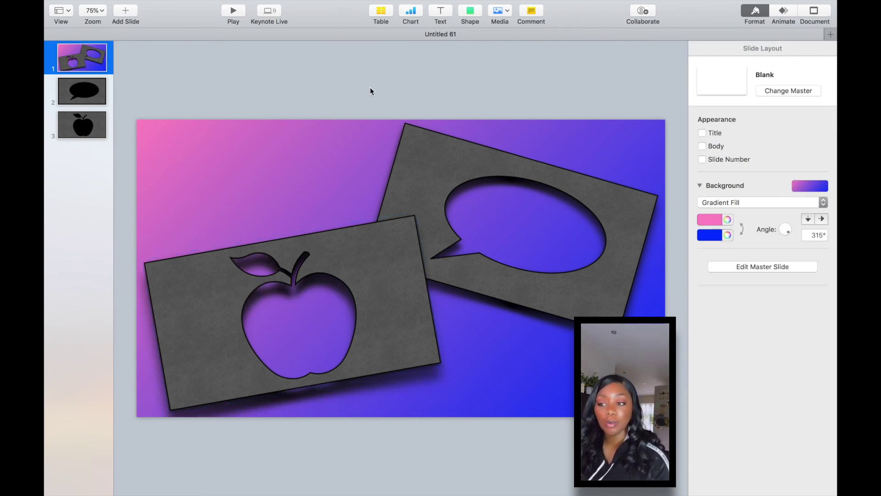
mouse_move(443, 153)
mouse_down()
mouse_move(336, 146)
mouse_move(492, 176)
mouse_up()
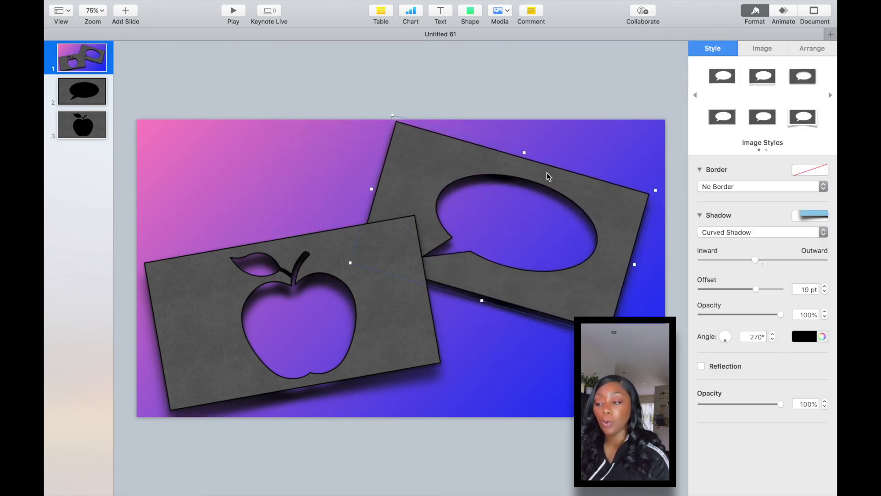